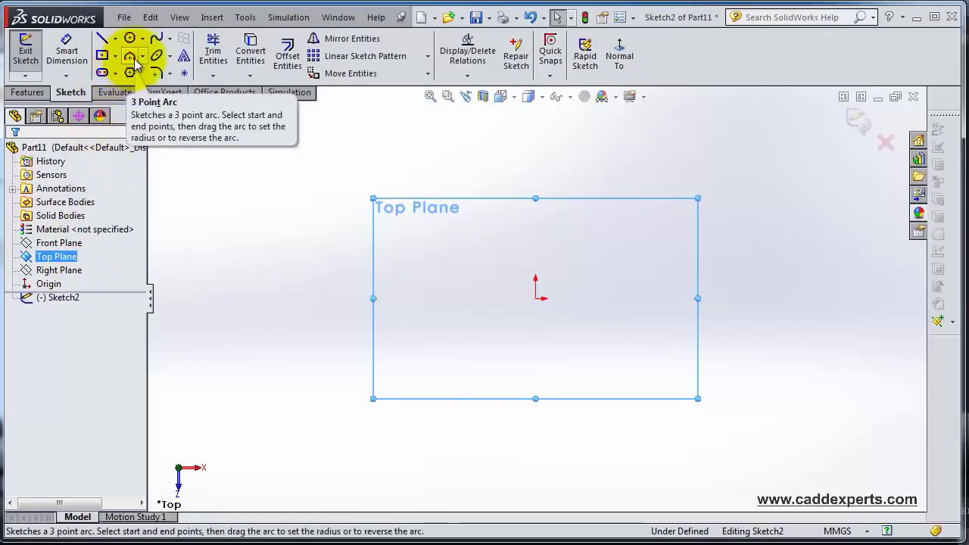
{"action": "left_click", "coordinate": [142, 57]}
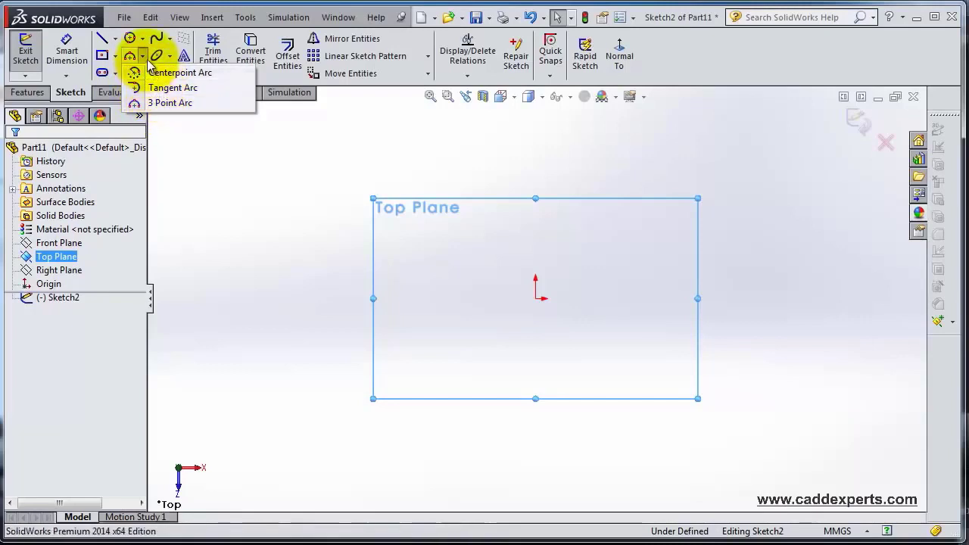
{"action": "left_click", "coordinate": [141, 40]}
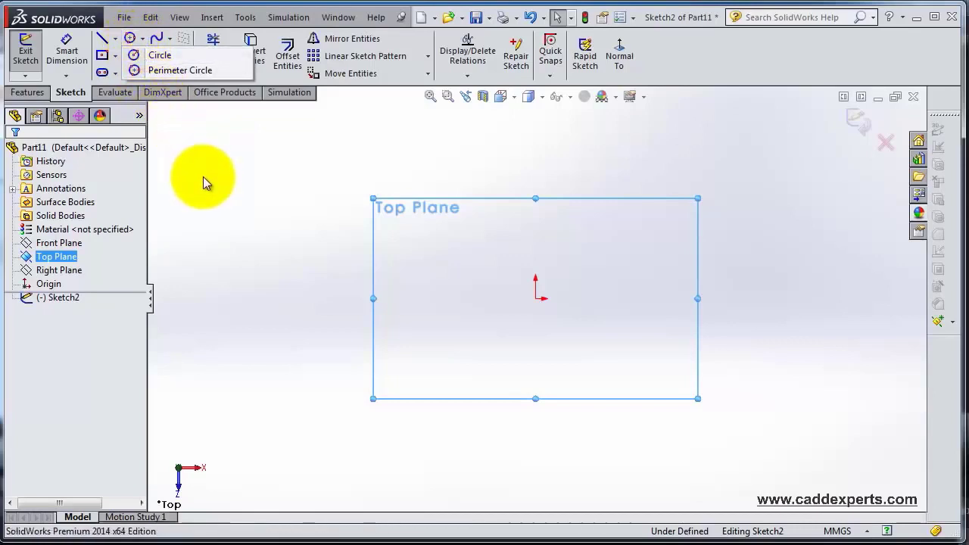
{"action": "left_click", "coordinate": [243, 262]}
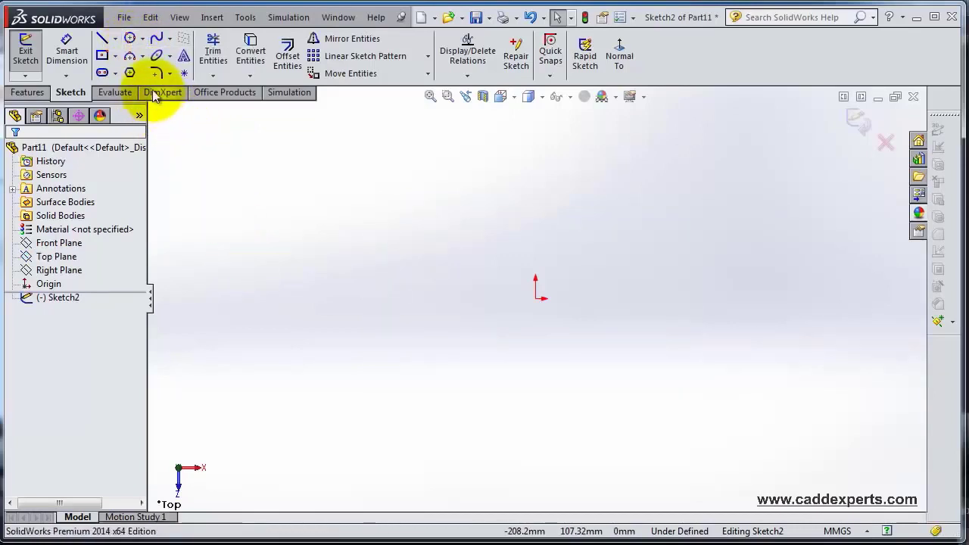
Sketch a center rectangle about 137 mm wide and 51 mm high, centred on the origin
{"action": "left_click", "coordinate": [105, 58]}
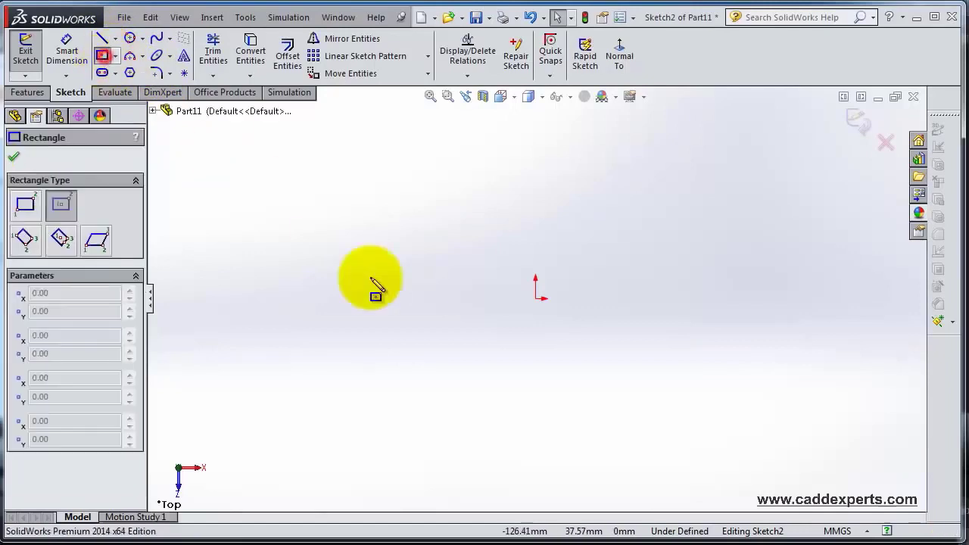
{"action": "left_click", "coordinate": [536, 299]}
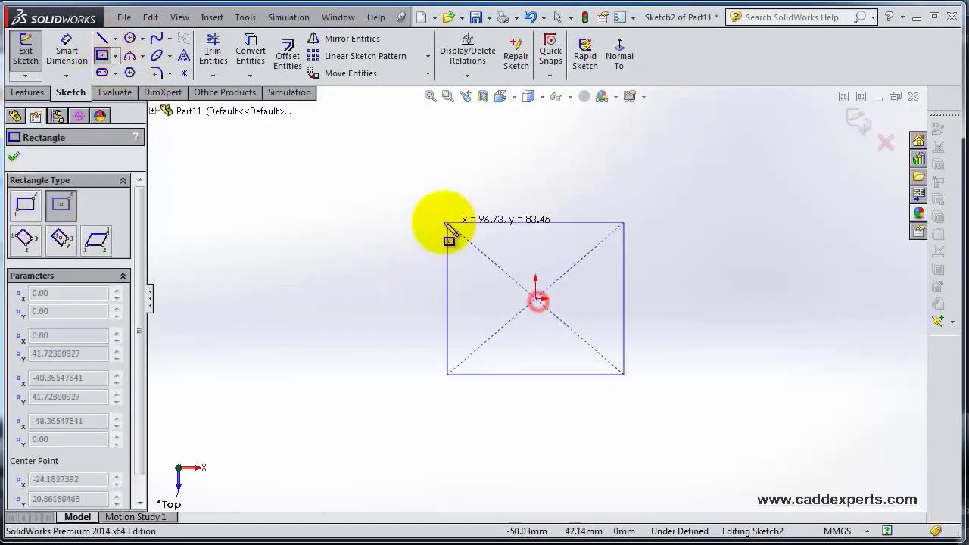
{"action": "left_click", "coordinate": [412, 252]}
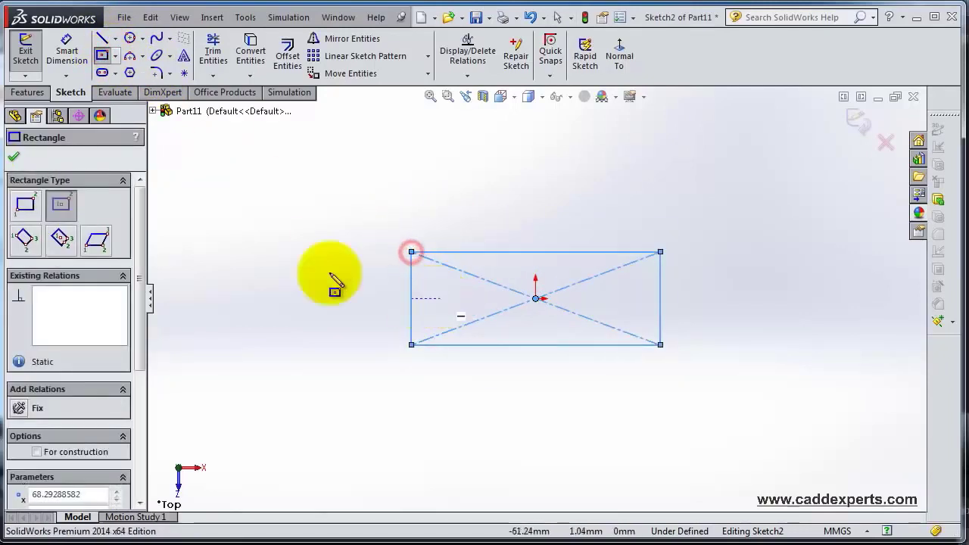
Close off the rectangle's right side with an outward semicircular 3 Point Arc between its two right corners, about 25.5 mm in radius
{"action": "left_click", "coordinate": [130, 58]}
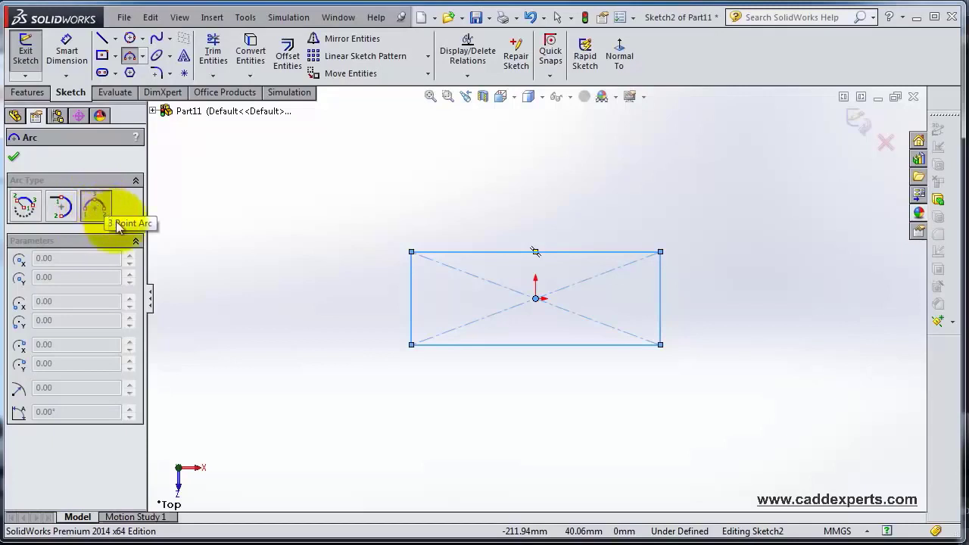
{"action": "left_click", "coordinate": [661, 251]}
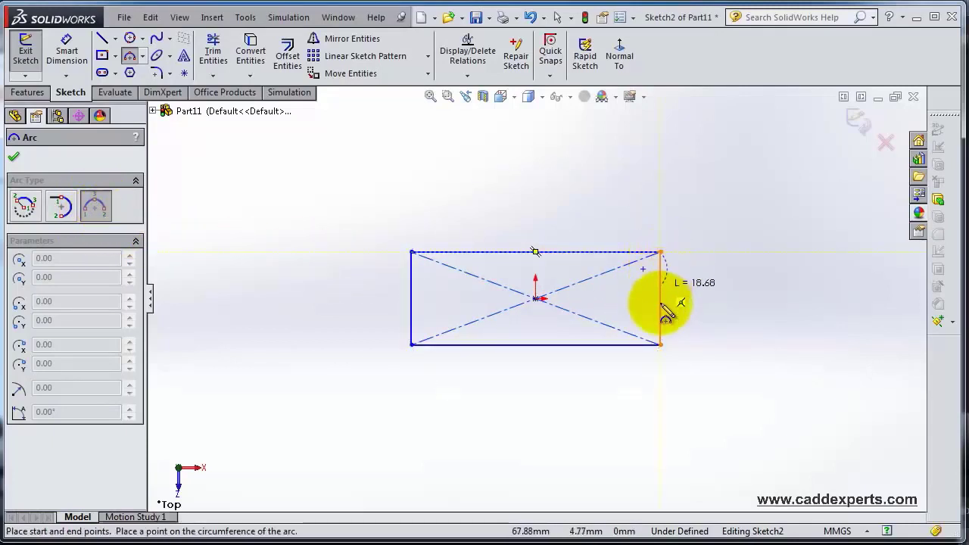
{"action": "left_click", "coordinate": [661, 345]}
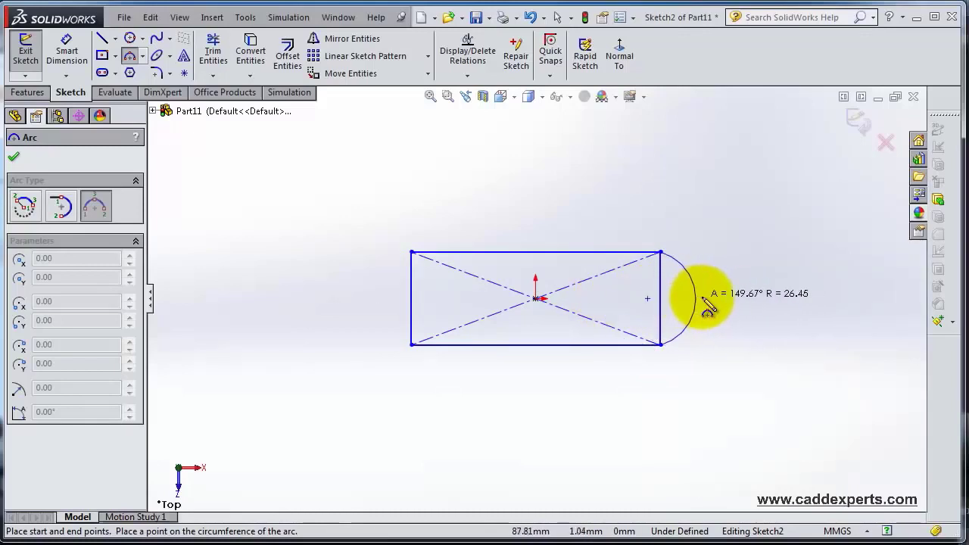
{"action": "left_click", "coordinate": [705, 299]}
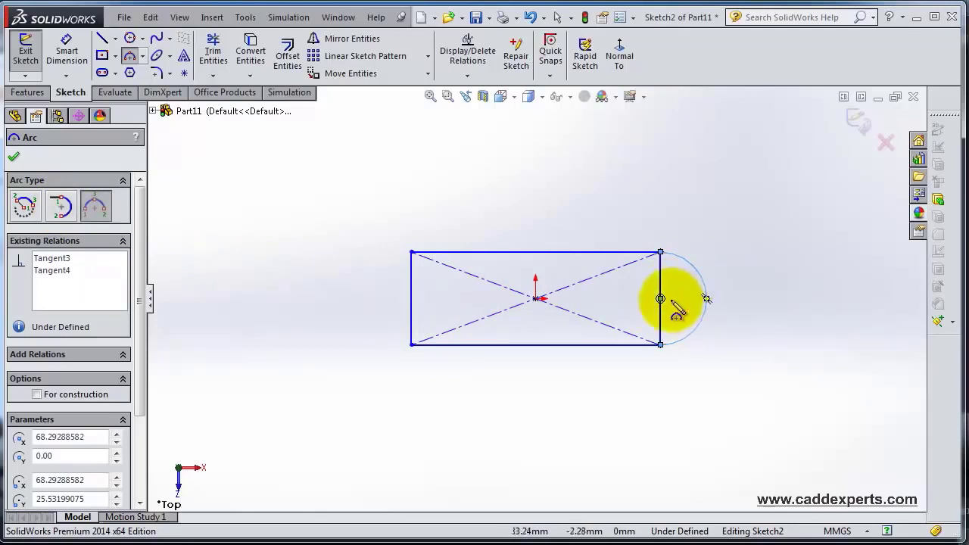
{"action": "left_click", "coordinate": [707, 299]}
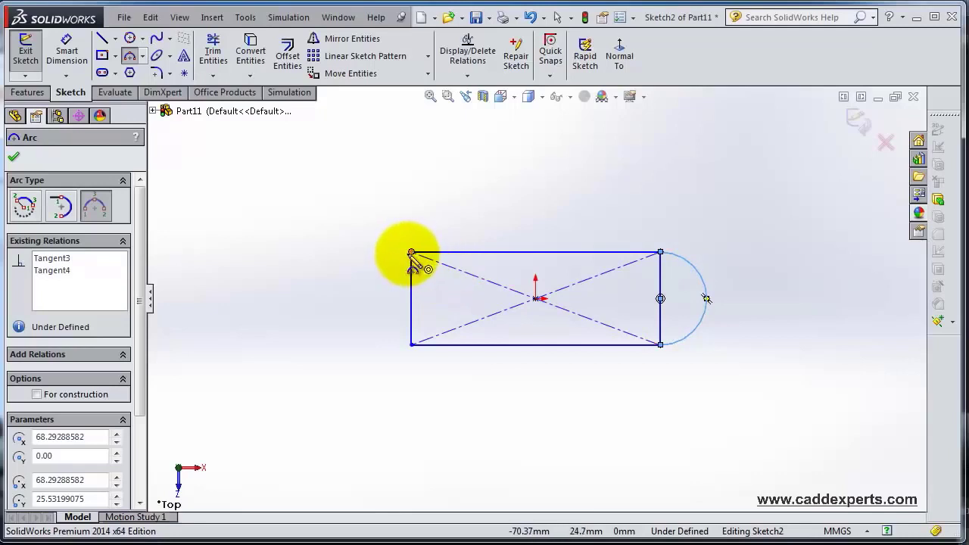
Switch to the Tangent Arc type and try to draw an arc from the rectangle's upper-left corner to its lower-left corner
{"action": "left_click", "coordinate": [61, 205]}
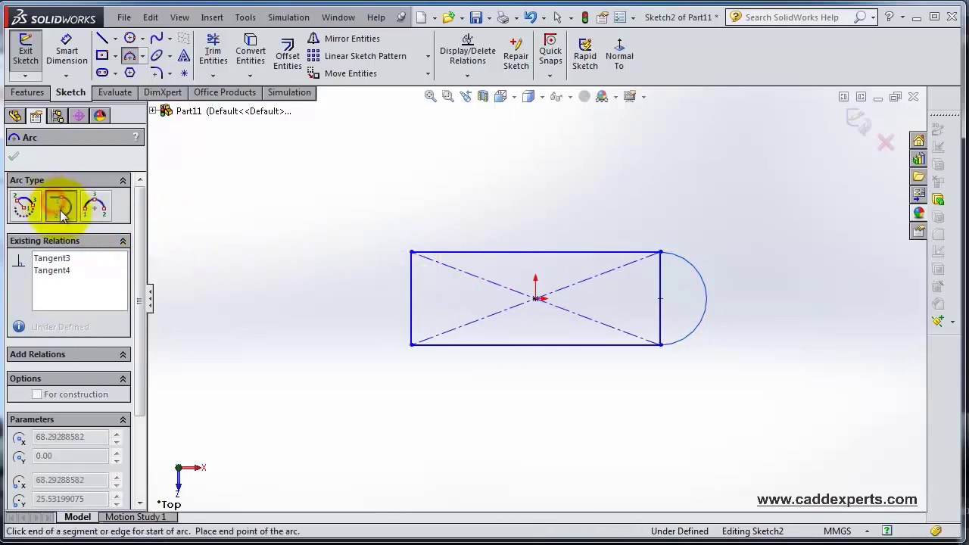
{"action": "left_click", "coordinate": [411, 252]}
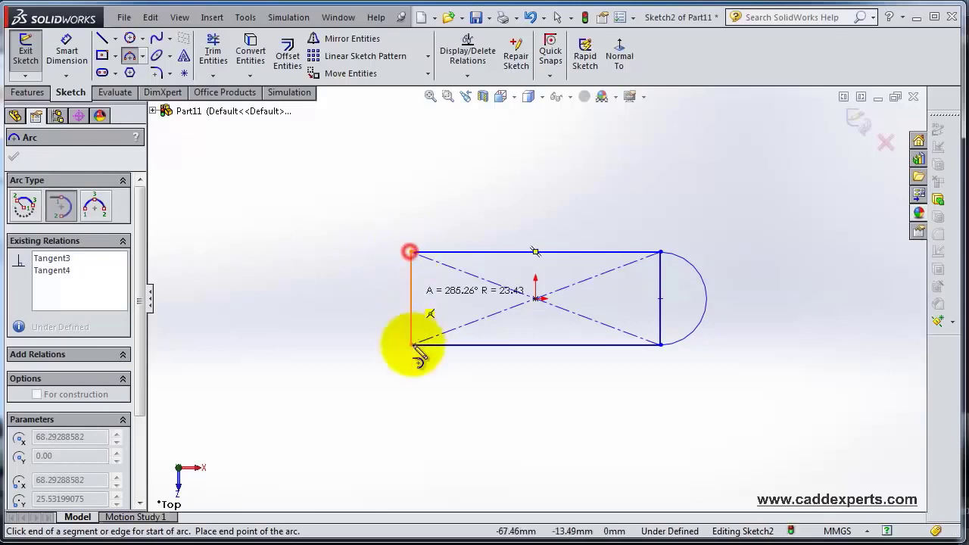
{"action": "left_click", "coordinate": [411, 345]}
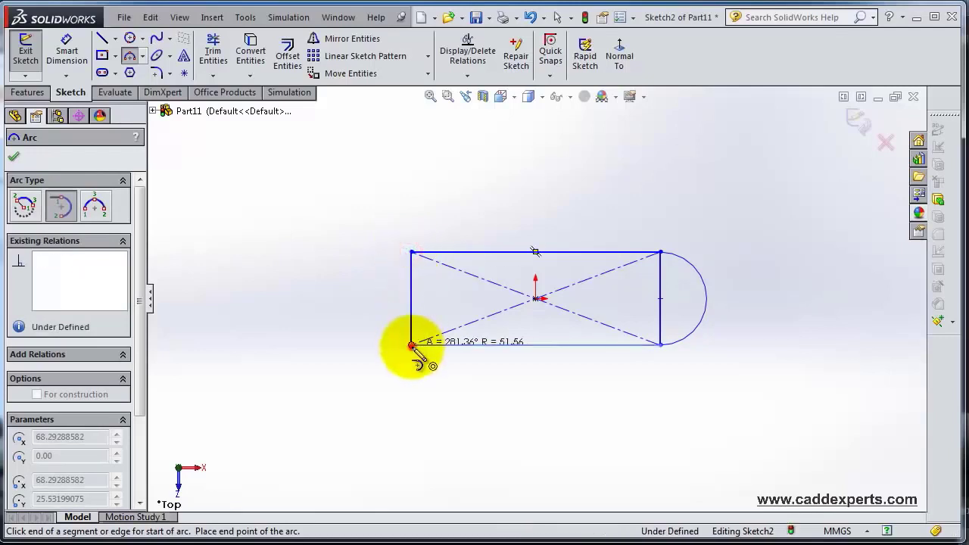
{"action": "left_click", "coordinate": [412, 251]}
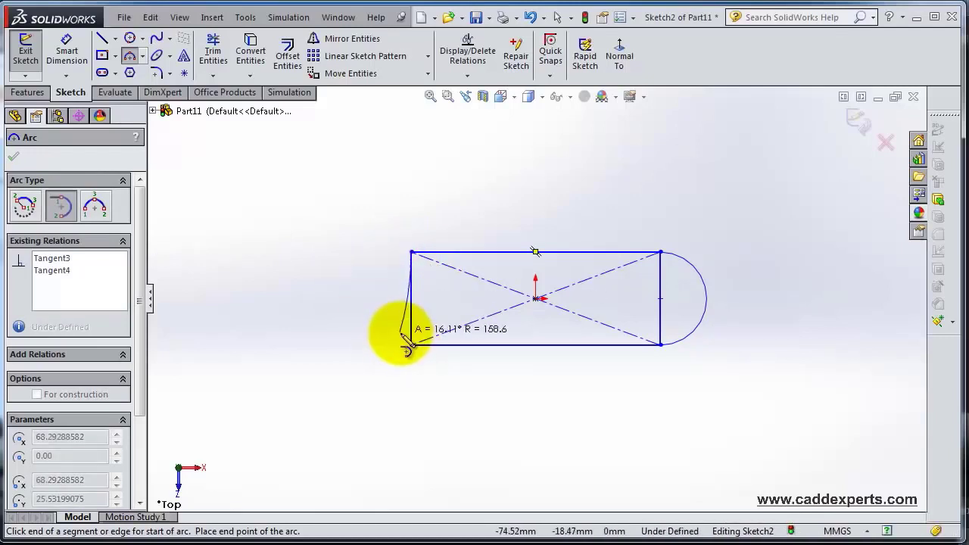
{"action": "left_click", "coordinate": [411, 345]}
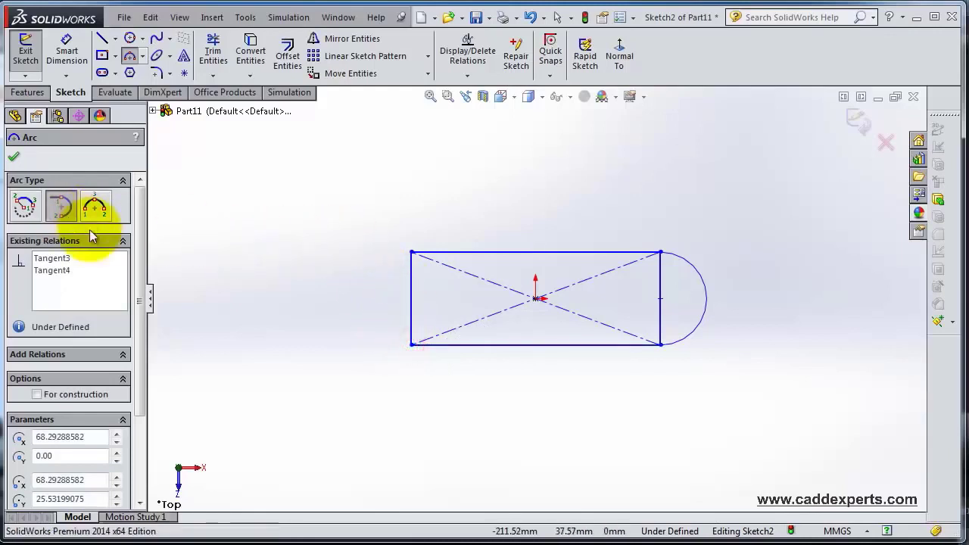
Draw a tangent arc from the rectangle's upper-left corner to its upper-right corner, bulging below the rectangle
{"action": "left_click", "coordinate": [411, 252]}
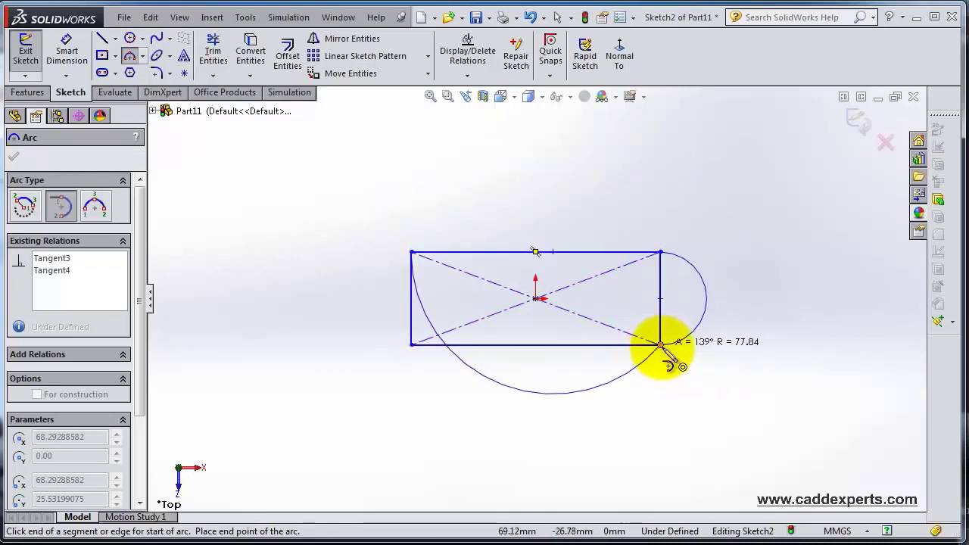
{"action": "left_click", "coordinate": [662, 253]}
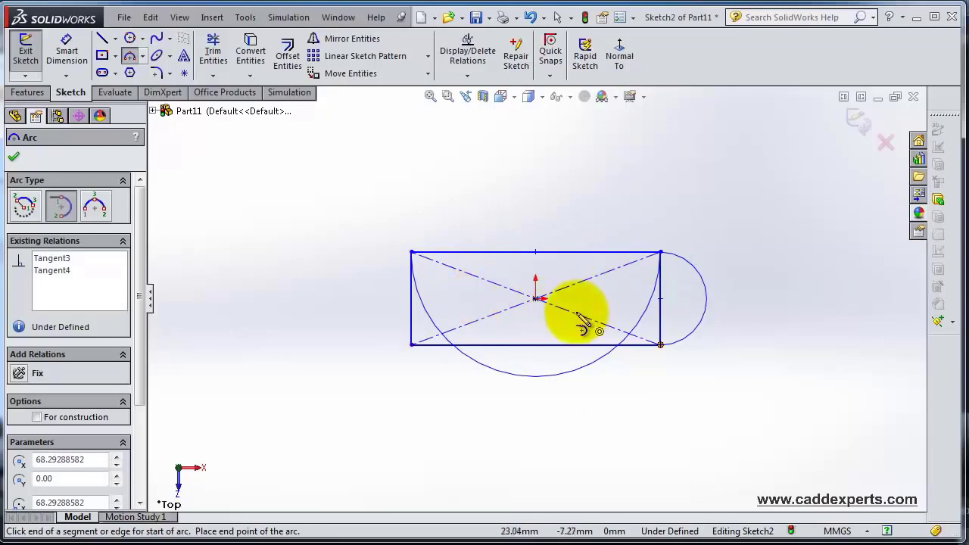
Sketch two connected lines to the left of the rectangle, forming an open V with its shared corner at the upper right
{"action": "scroll", "coordinate": [543, 403], "scroll_direction": "down", "scroll_amount": 1}
{"action": "scroll", "coordinate": [544, 404], "scroll_direction": "up", "scroll_amount": 3}
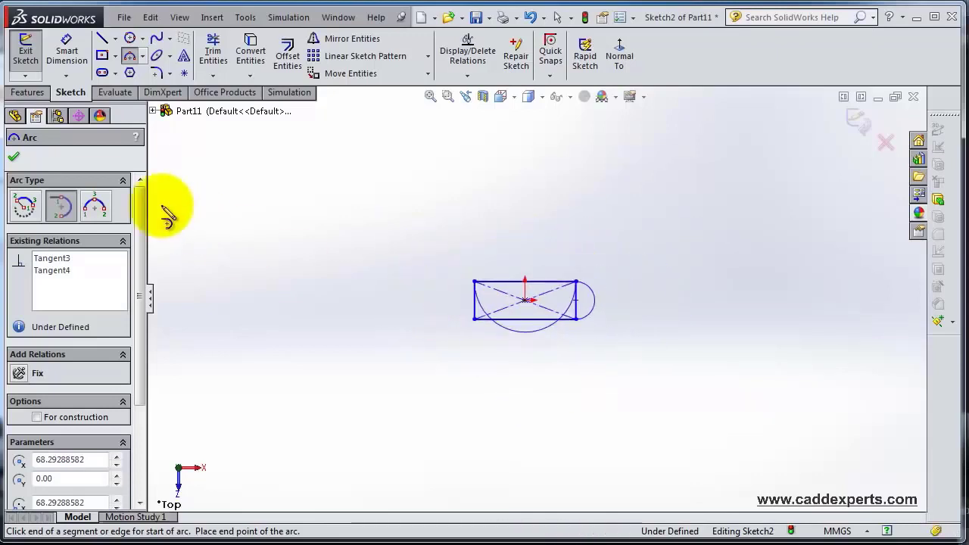
{"action": "left_click", "coordinate": [102, 38]}
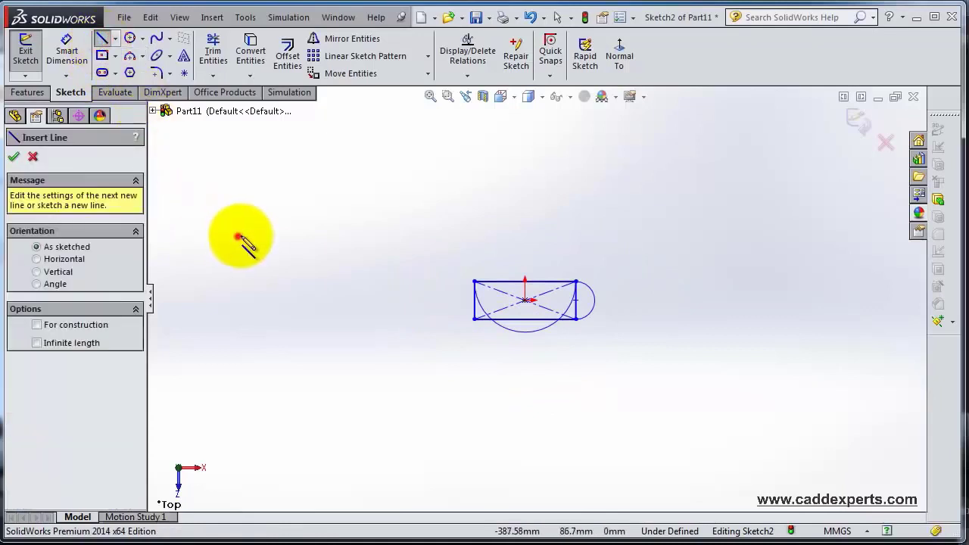
{"action": "left_click", "coordinate": [237, 236]}
{"action": "left_click", "coordinate": [465, 159]}
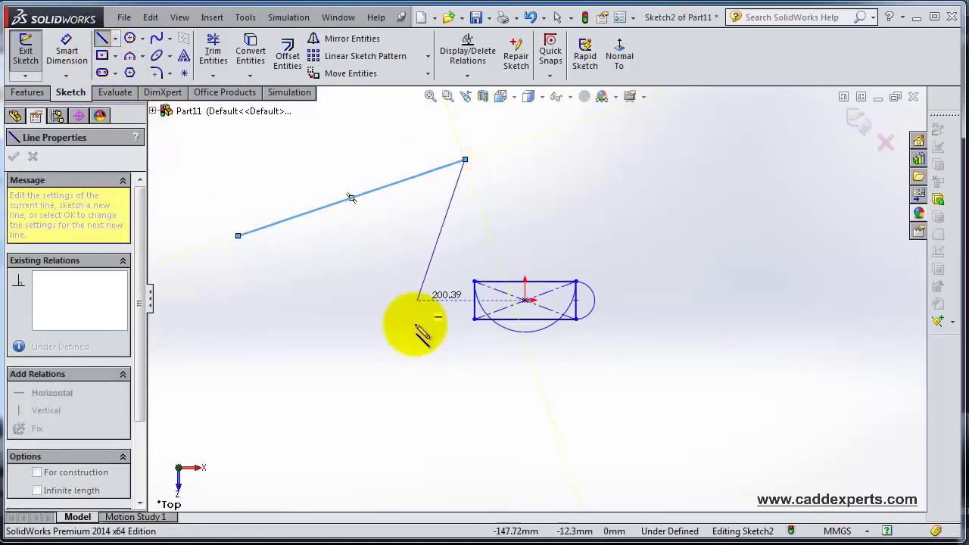
{"action": "double_click", "coordinate": [334, 351]}
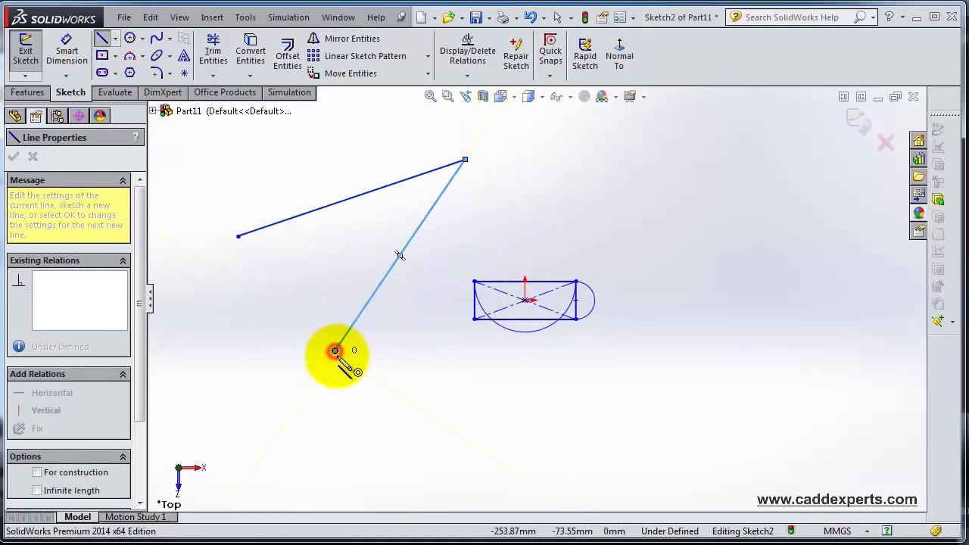
Join the free ends of the two angled lines with a tangent arc starting from the upper line's left end
{"action": "left_click", "coordinate": [130, 57]}
{"action": "left_click", "coordinate": [61, 206]}
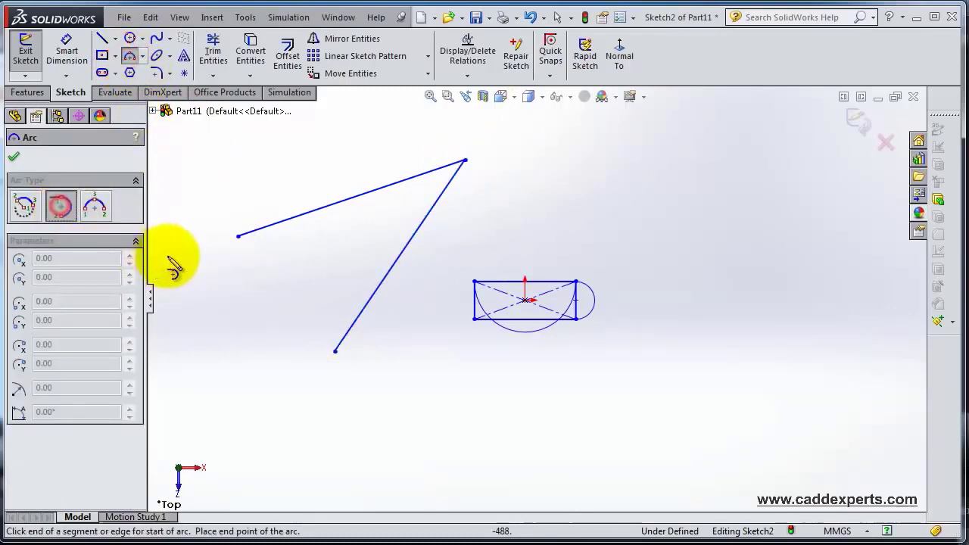
{"action": "left_click_drag", "start_coordinate": [237, 236], "coordinate": [330, 350]}
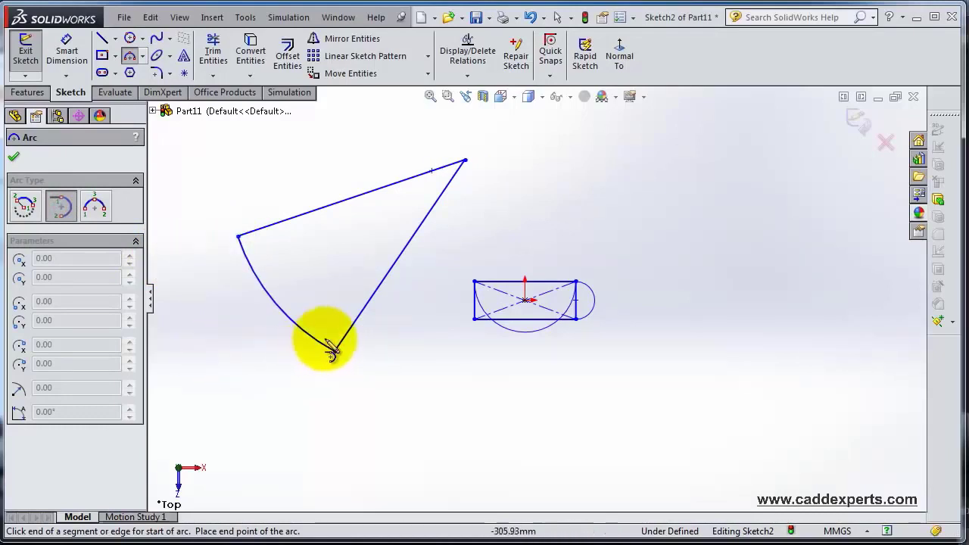
Draw a Centerpoint Arc of about 125 mm radius and 266° around the tangent arc's centre on the upper line, ending on the lower line
{"action": "scroll", "coordinate": [379, 265], "scroll_direction": "up", "scroll_amount": 1}
{"action": "scroll", "coordinate": [450, 227], "scroll_direction": "down", "scroll_amount": 3}
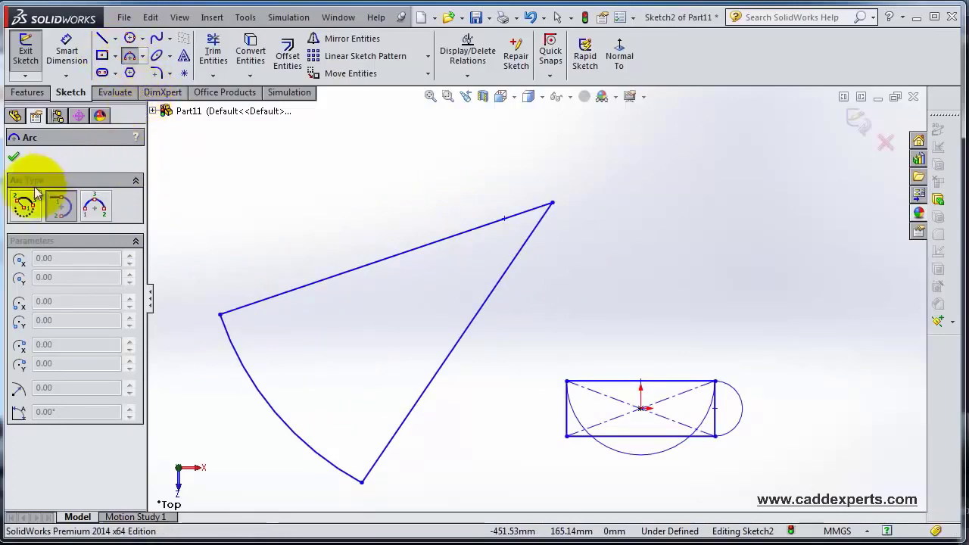
{"action": "left_click", "coordinate": [21, 214]}
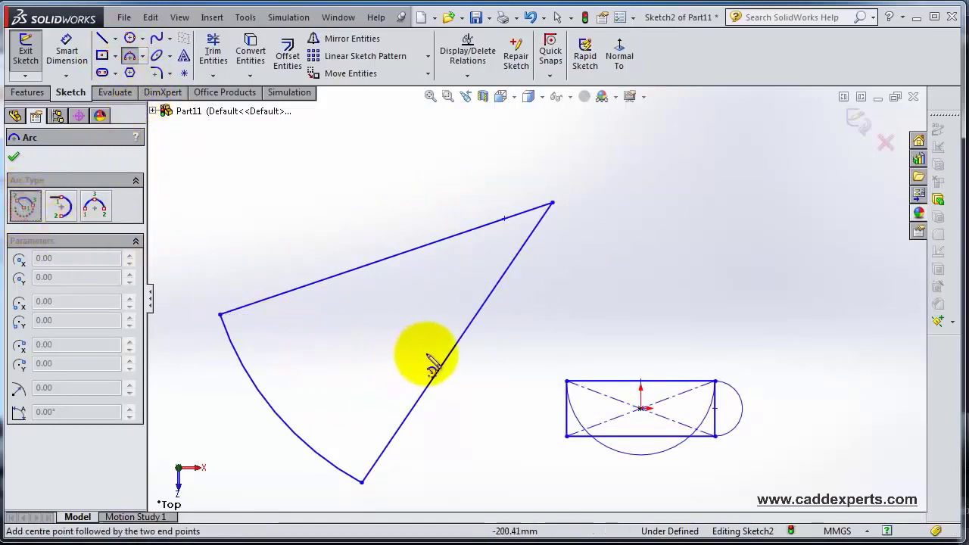
{"action": "left_click", "coordinate": [276, 413]}
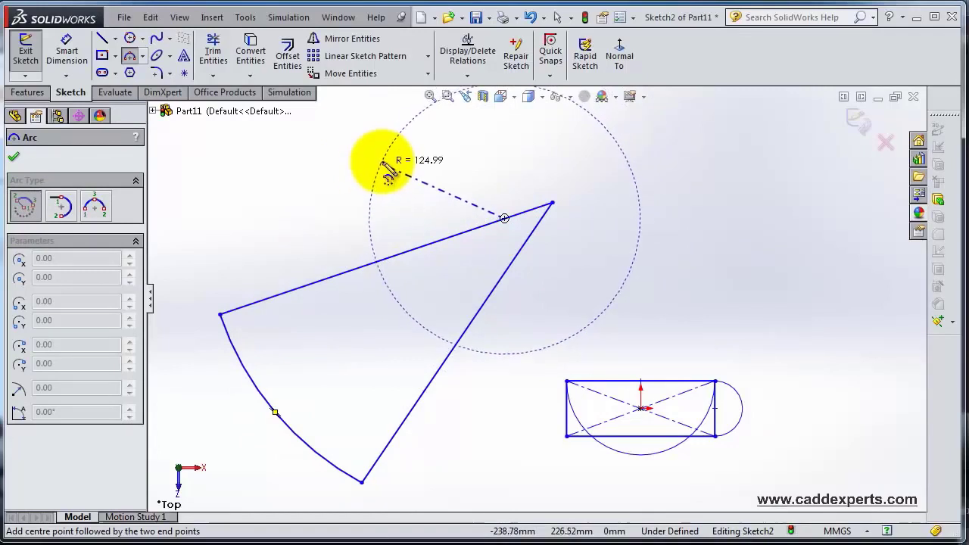
{"action": "left_click", "coordinate": [383, 160]}
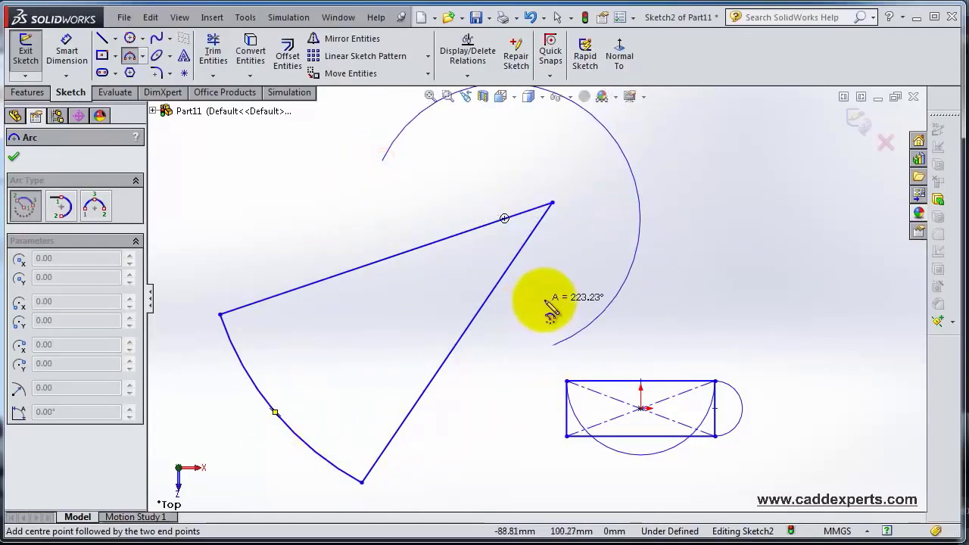
{"action": "left_click", "coordinate": [454, 347]}
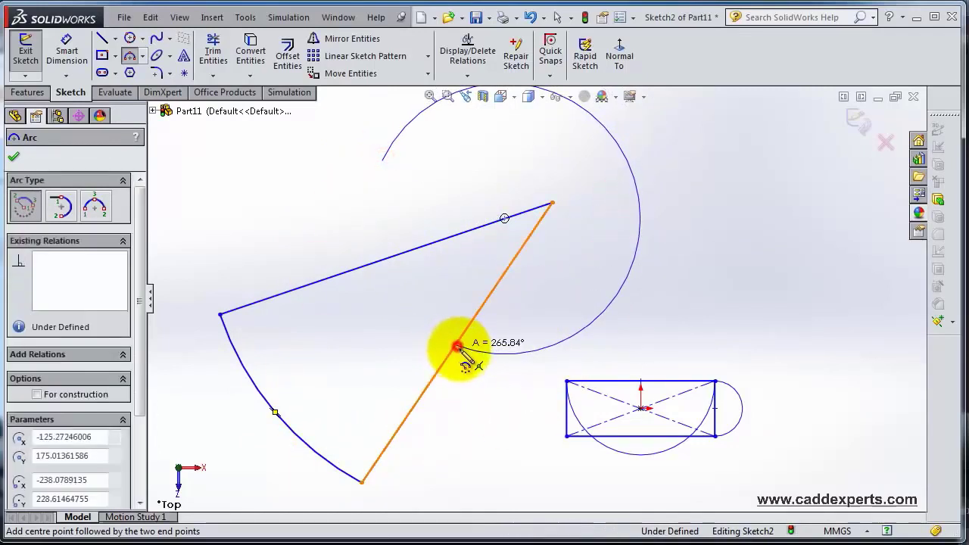
{"action": "scroll", "coordinate": [580, 277], "scroll_direction": "up", "scroll_amount": 3}
{"action": "scroll", "coordinate": [660, 350], "scroll_direction": "down", "scroll_amount": 1}
{"action": "scroll", "coordinate": [666, 356], "scroll_direction": "down", "scroll_amount": 3}
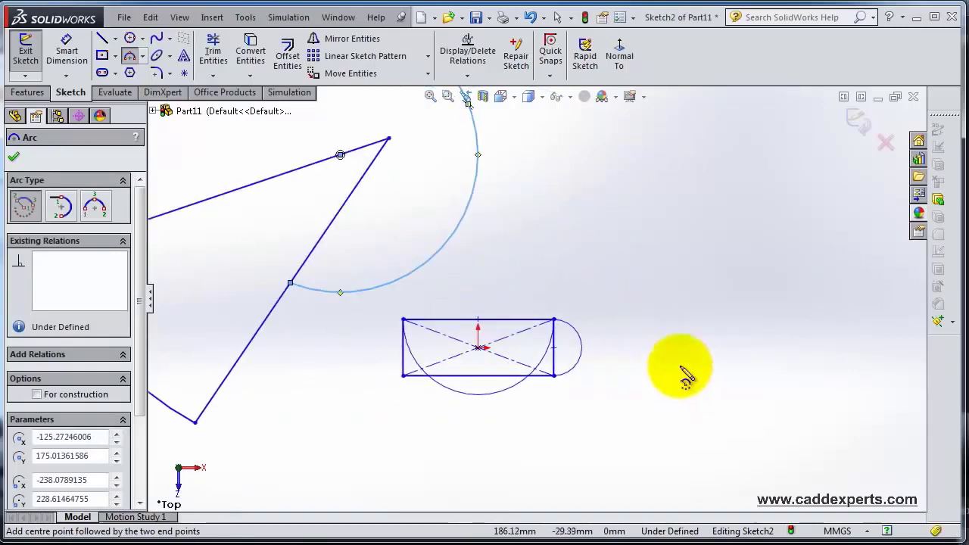
{"action": "scroll", "coordinate": [651, 288], "scroll_direction": "up", "scroll_amount": 2}
{"action": "scroll", "coordinate": [629, 227], "scroll_direction": "down", "scroll_amount": 1}
{"action": "scroll", "coordinate": [622, 205], "scroll_direction": "down", "scroll_amount": 1}
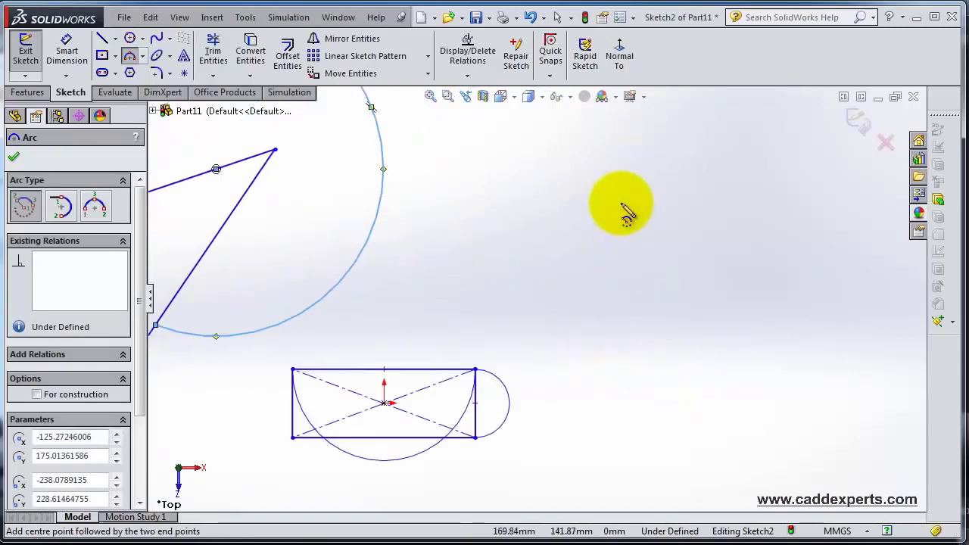
{"action": "scroll", "coordinate": [622, 204], "scroll_direction": "up", "scroll_amount": 3}
{"action": "scroll", "coordinate": [388, 223], "scroll_direction": "up", "scroll_amount": 1}
{"action": "scroll", "coordinate": [314, 221], "scroll_direction": "up", "scroll_amount": 1}
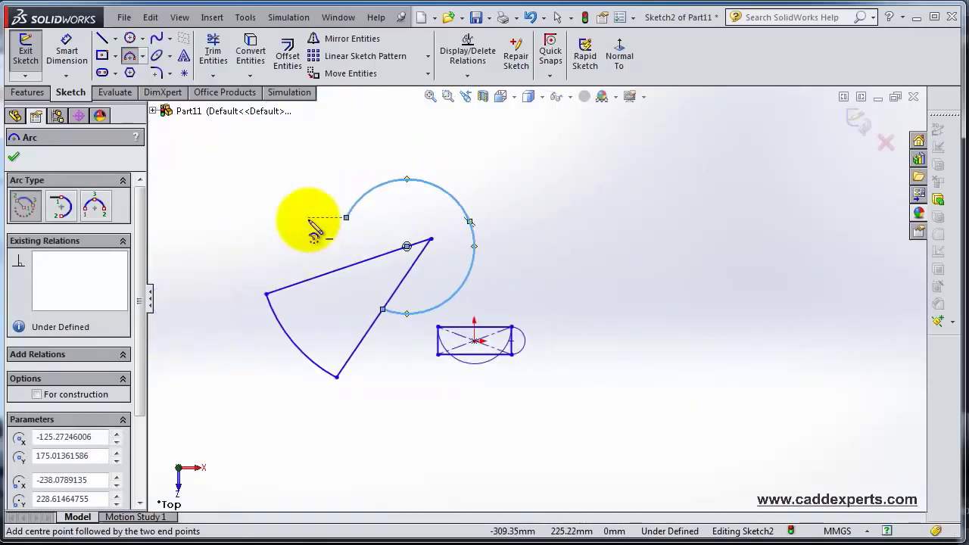
{"action": "scroll", "coordinate": [303, 222], "scroll_direction": "down", "scroll_amount": 1}
{"action": "scroll", "coordinate": [301, 221], "scroll_direction": "down", "scroll_amount": 1}
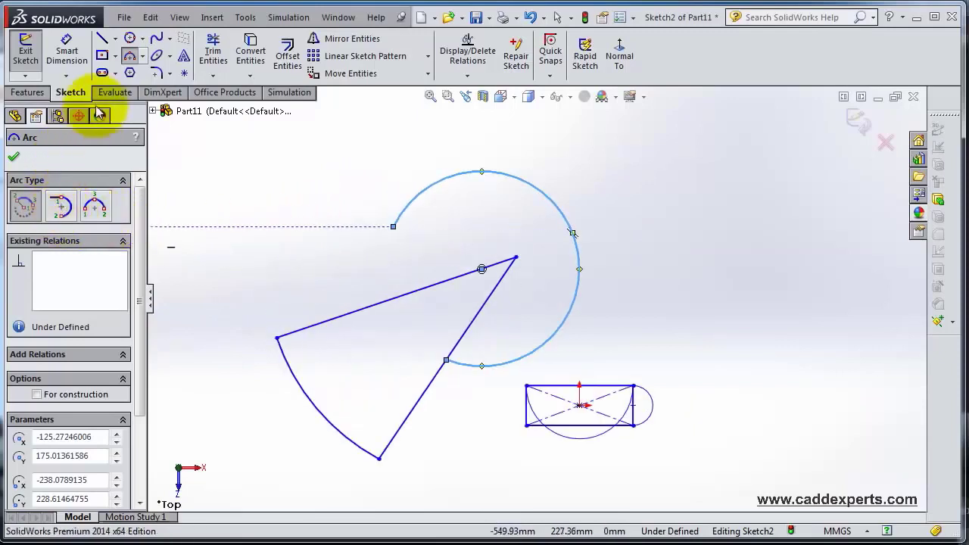
Sketch another center rectangle in the empty area above the angled lines, to the left of the large centerpoint arc
{"action": "left_click", "coordinate": [101, 56]}
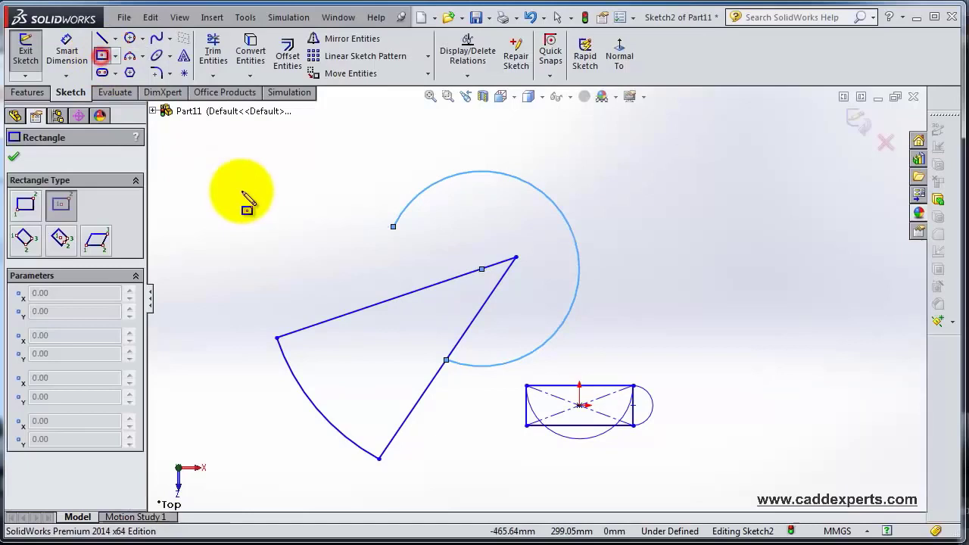
{"action": "left_click", "coordinate": [277, 210]}
{"action": "left_click", "coordinate": [194, 151]}
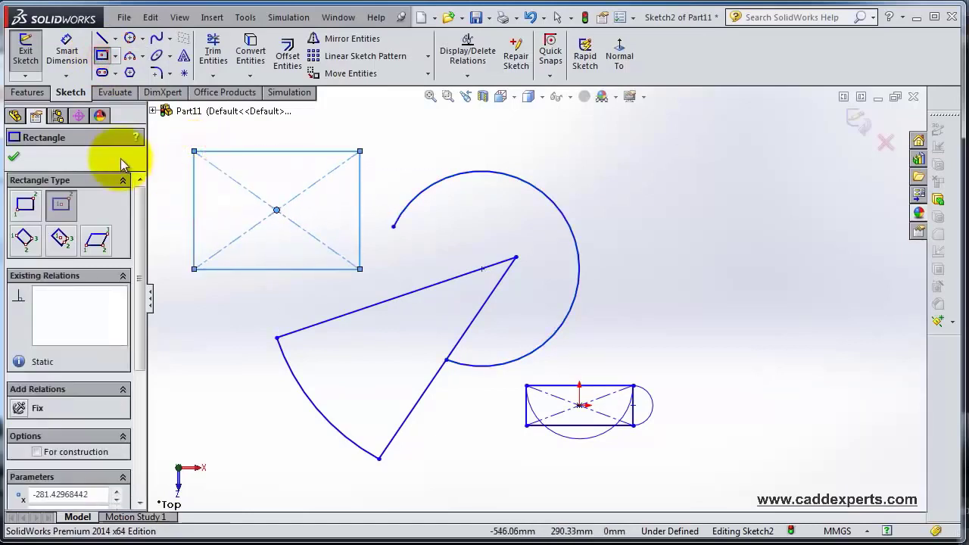
Draw a Centerpoint Arc around the new rectangle's centre, from its upper-right corner over the top to its lower-left corner
{"action": "left_click", "coordinate": [129, 57]}
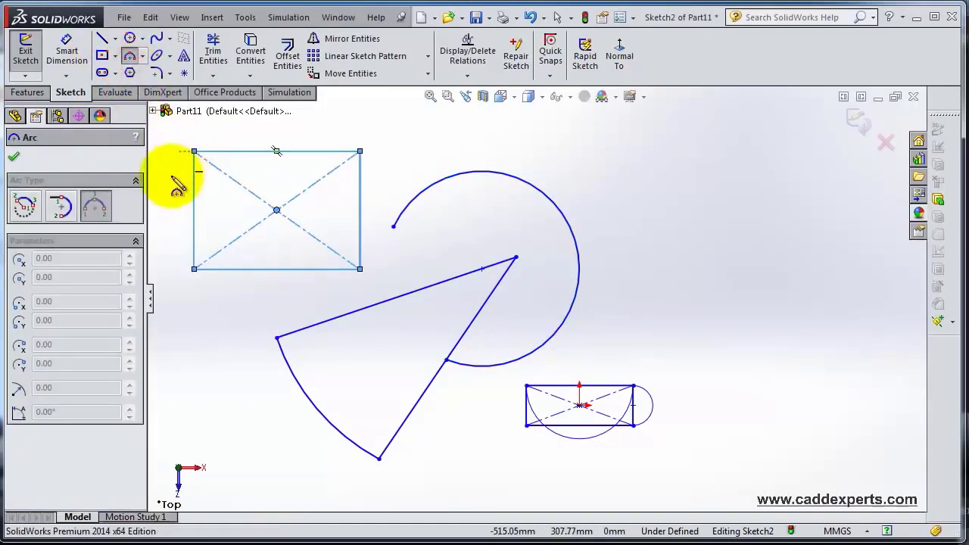
{"action": "left_click", "coordinate": [27, 203]}
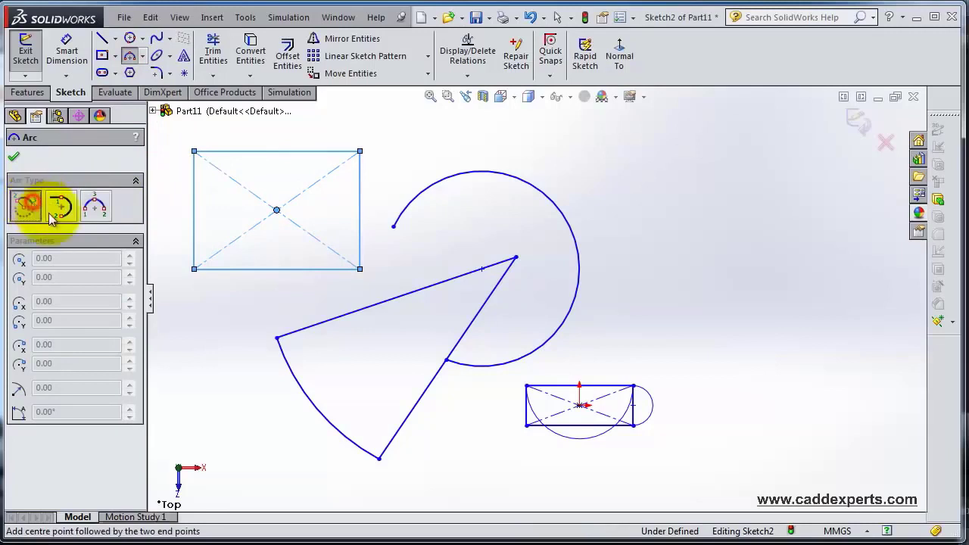
{"action": "left_click", "coordinate": [277, 211]}
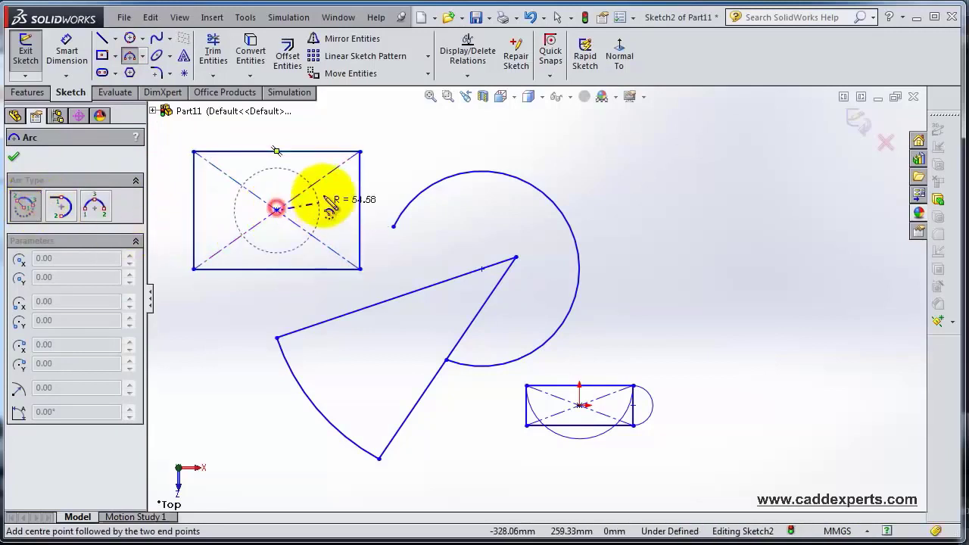
{"action": "left_click", "coordinate": [361, 152]}
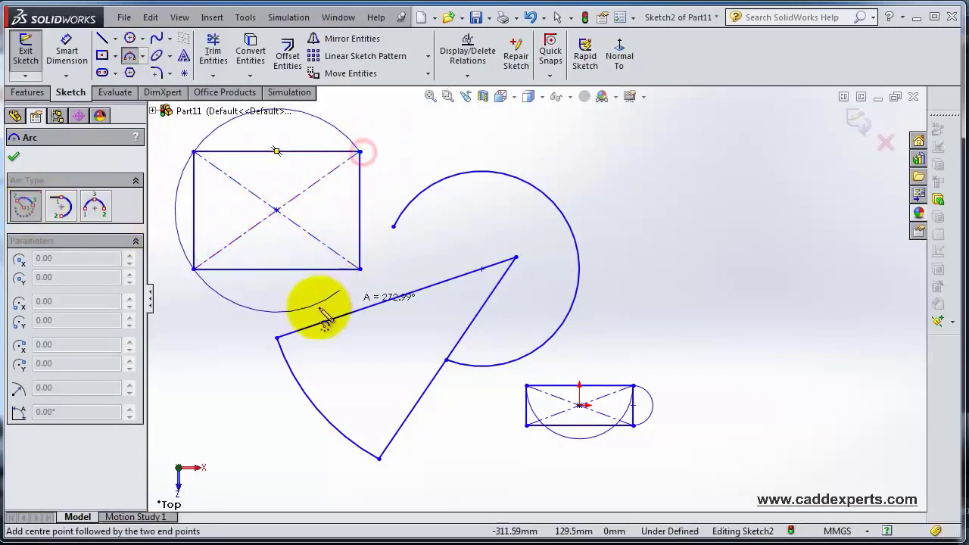
{"action": "left_click", "coordinate": [194, 269]}
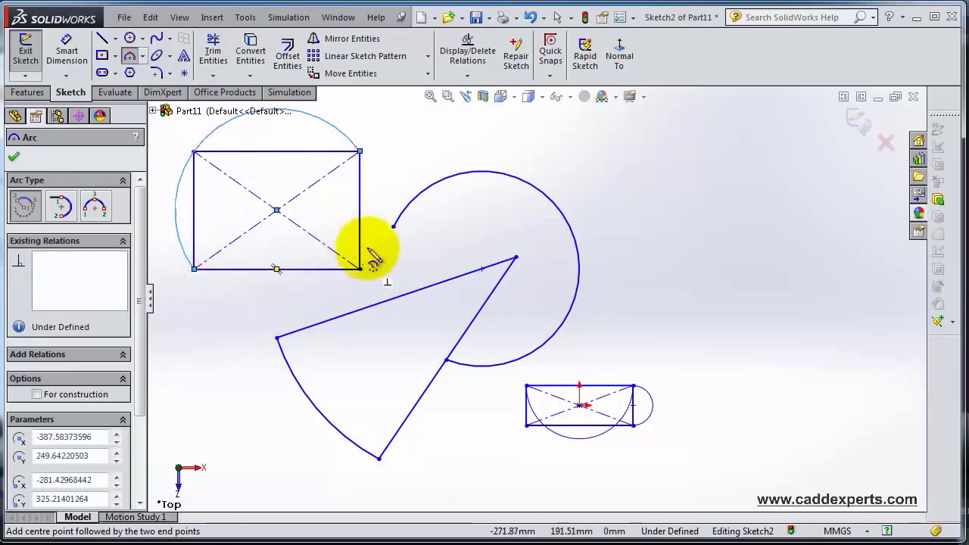
{"action": "key", "text": "Escape"}
Sketch a 3-sided polygon with an inscribed circle of about 131 mm diameter in the empty area below and left of the upper rectangle
{"action": "scroll", "coordinate": [730, 248], "scroll_direction": "up", "scroll_amount": 2}
{"action": "scroll", "coordinate": [726, 293], "scroll_direction": "down", "scroll_amount": 2}
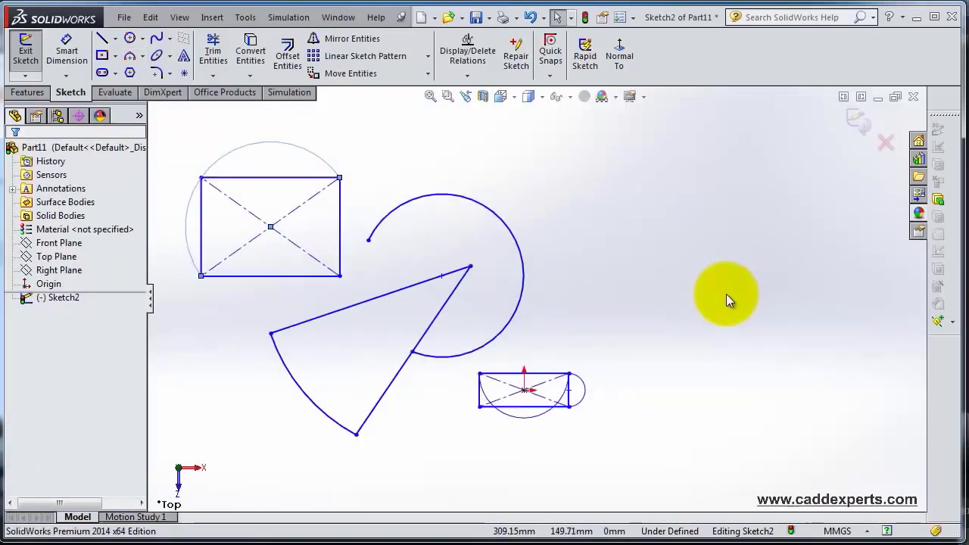
{"action": "scroll", "coordinate": [644, 190], "scroll_direction": "up", "scroll_amount": 2}
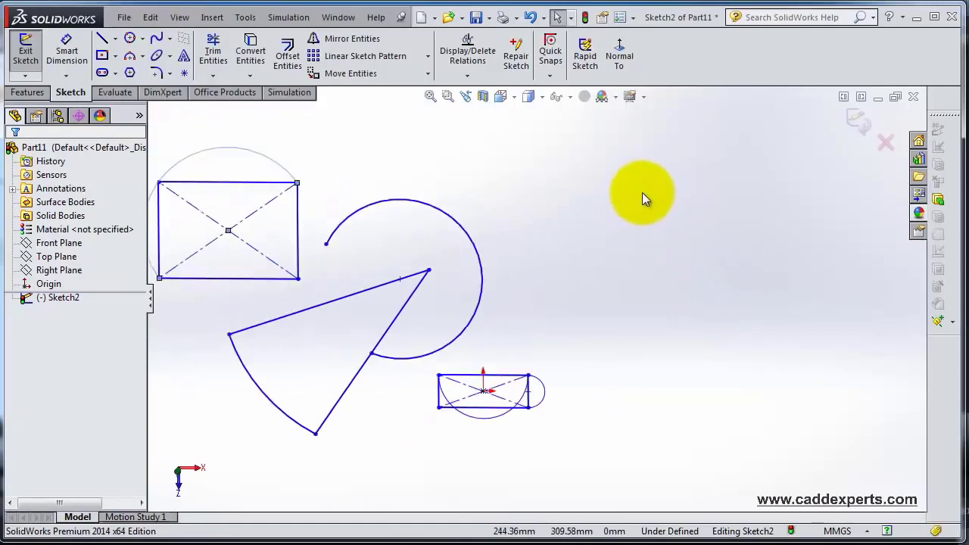
{"action": "scroll", "coordinate": [642, 192], "scroll_direction": "down", "scroll_amount": 3}
{"action": "left_click", "coordinate": [621, 52]}
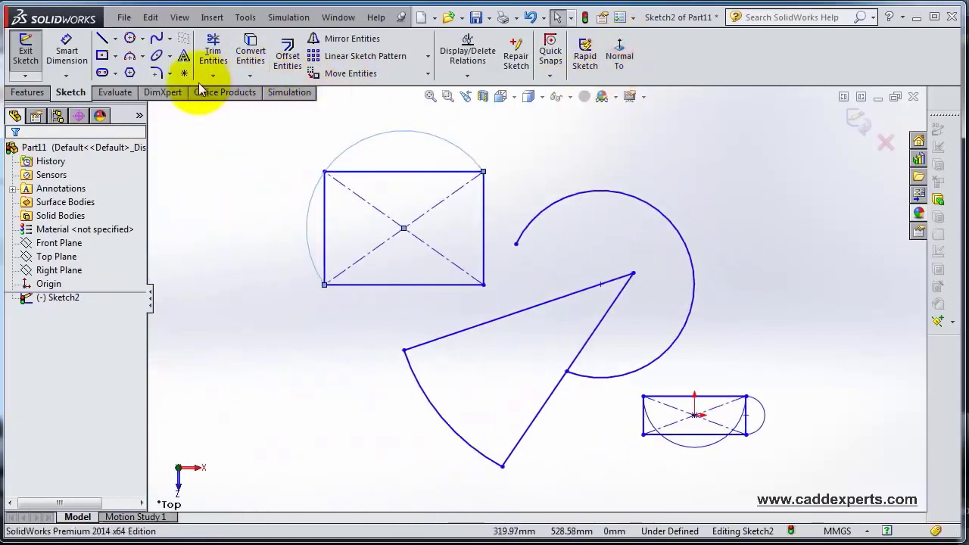
{"action": "left_click", "coordinate": [130, 73]}
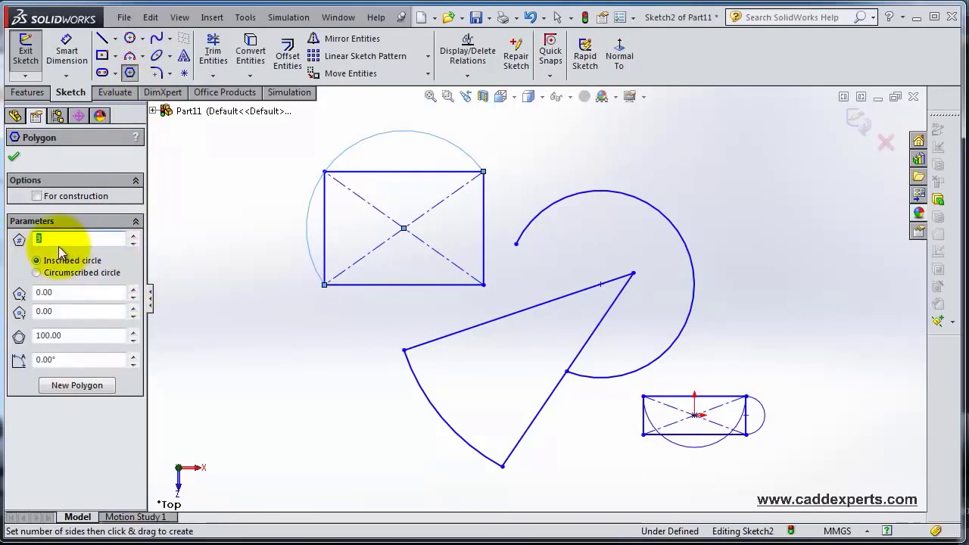
{"action": "left_click", "coordinate": [255, 401]}
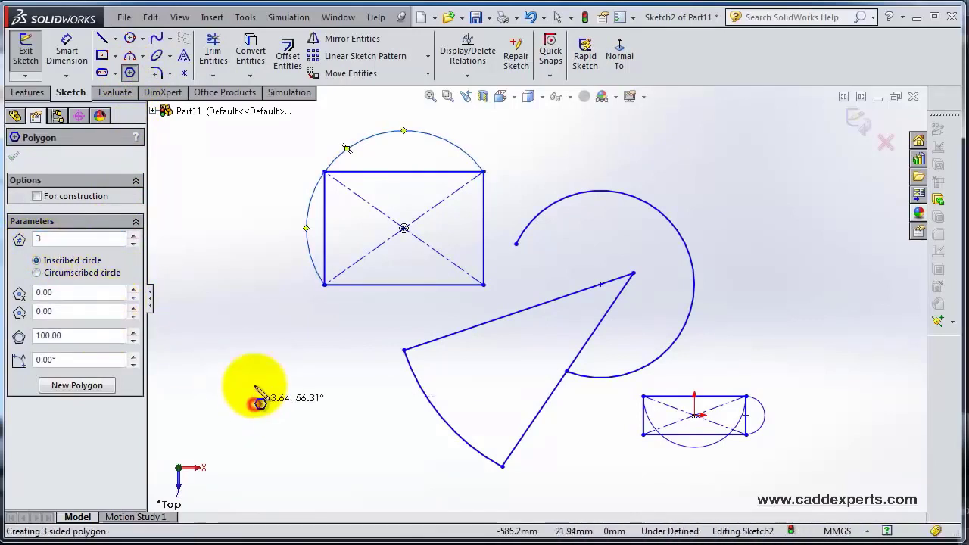
{"action": "left_click", "coordinate": [229, 309]}
{"action": "scroll", "coordinate": [559, 357], "scroll_direction": "up", "scroll_amount": 2}
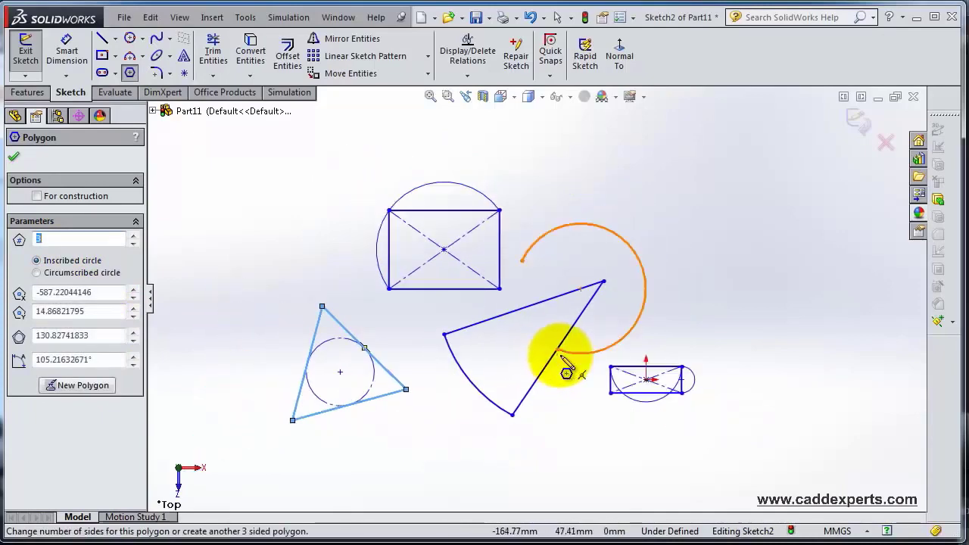
{"action": "scroll", "coordinate": [444, 431], "scroll_direction": "down", "scroll_amount": 2}
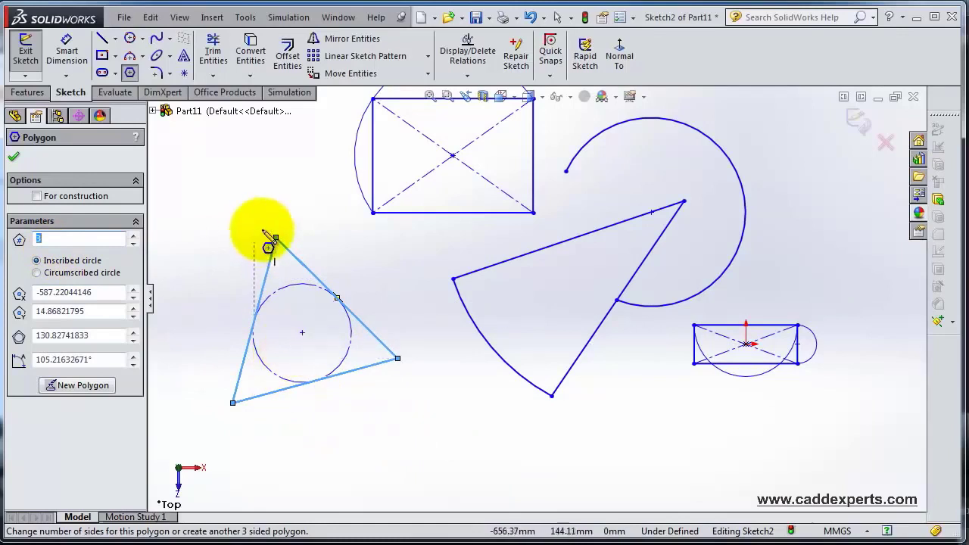
Compare the circumscribed and inscribed circle options on the triangle, and set its number of sides to 5
{"action": "left_click", "coordinate": [37, 272]}
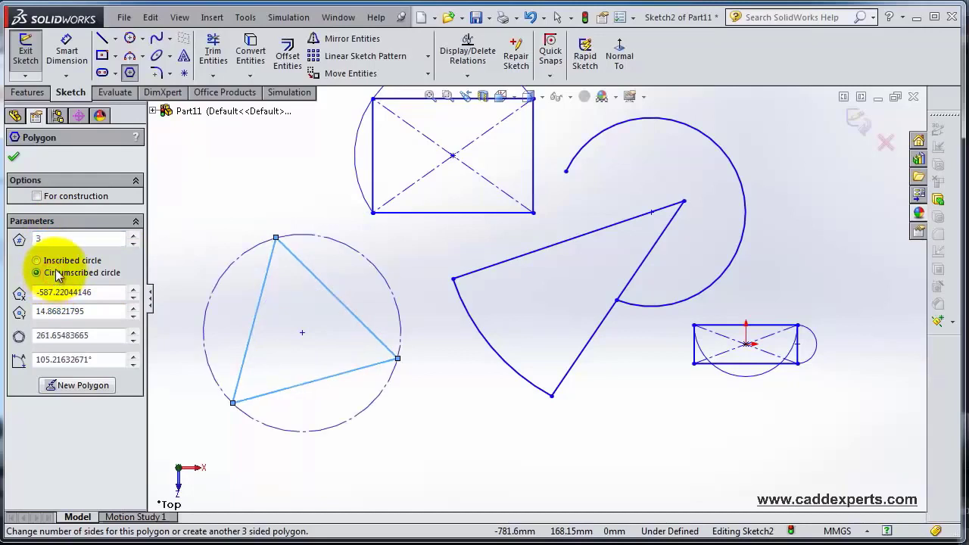
{"action": "left_click", "coordinate": [60, 262]}
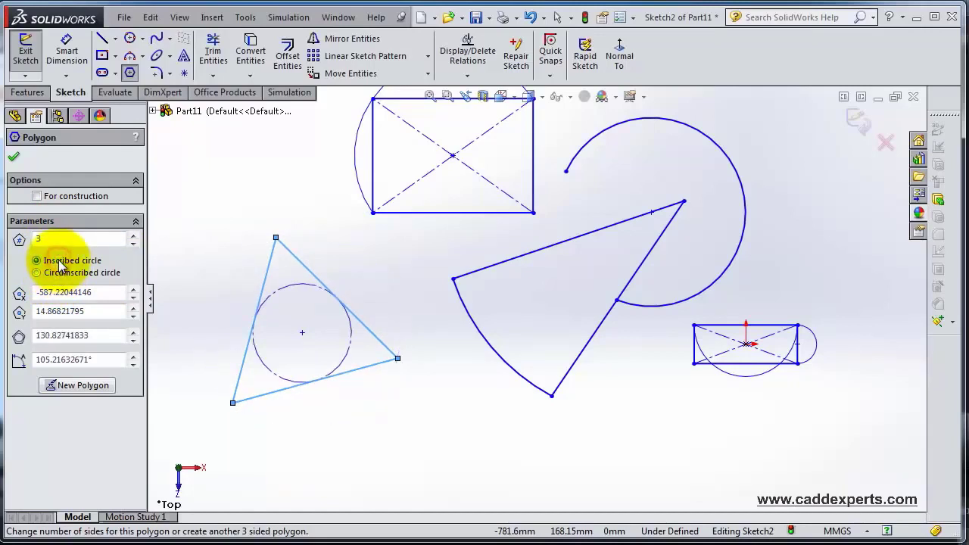
{"action": "left_click", "coordinate": [133, 235]}
{"action": "left_click", "coordinate": [134, 235]}
{"action": "left_click", "coordinate": [133, 235]}
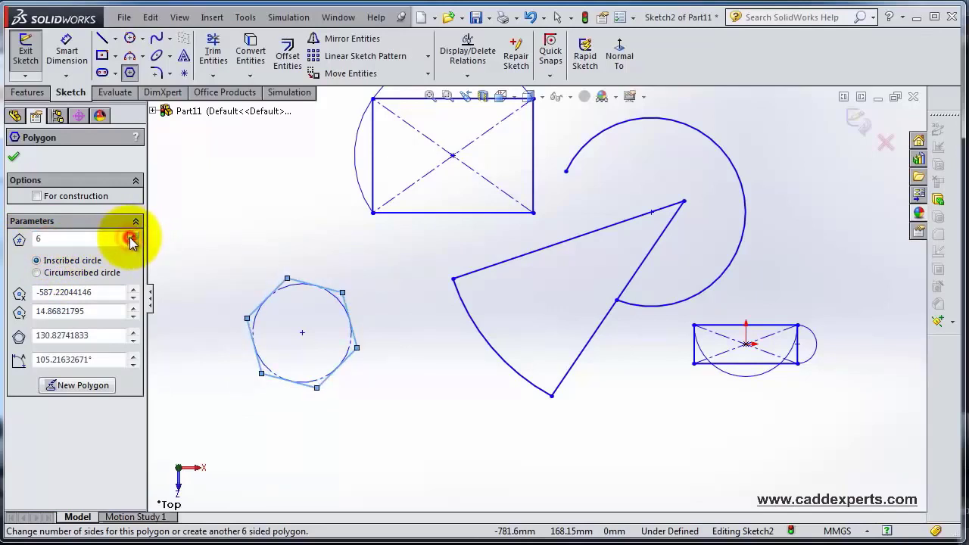
{"action": "left_click", "coordinate": [133, 236]}
{"action": "left_click", "coordinate": [133, 244]}
{"action": "left_click", "coordinate": [133, 244]}
{"action": "left_click", "coordinate": [132, 244]}
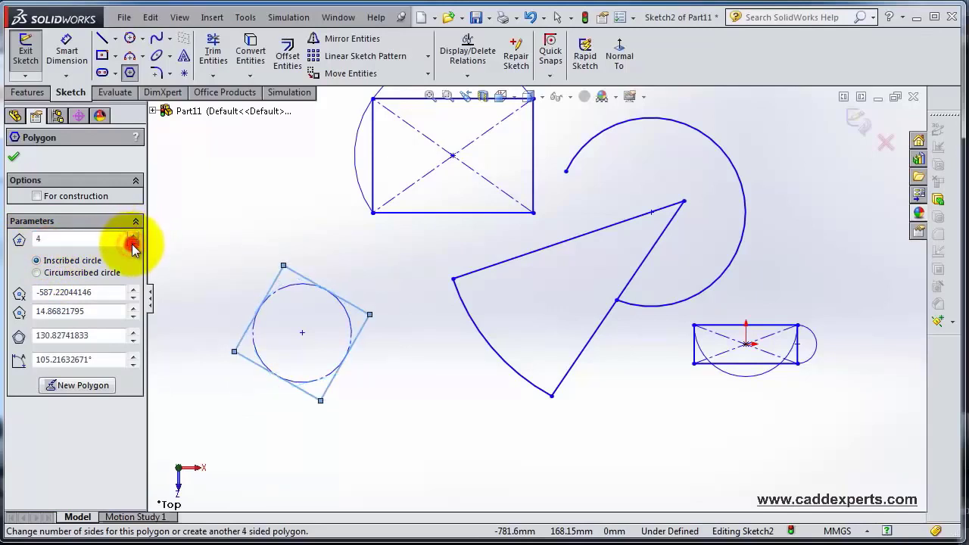
{"action": "left_click", "coordinate": [133, 244]}
{"action": "left_click", "coordinate": [134, 235]}
{"action": "left_click", "coordinate": [133, 236]}
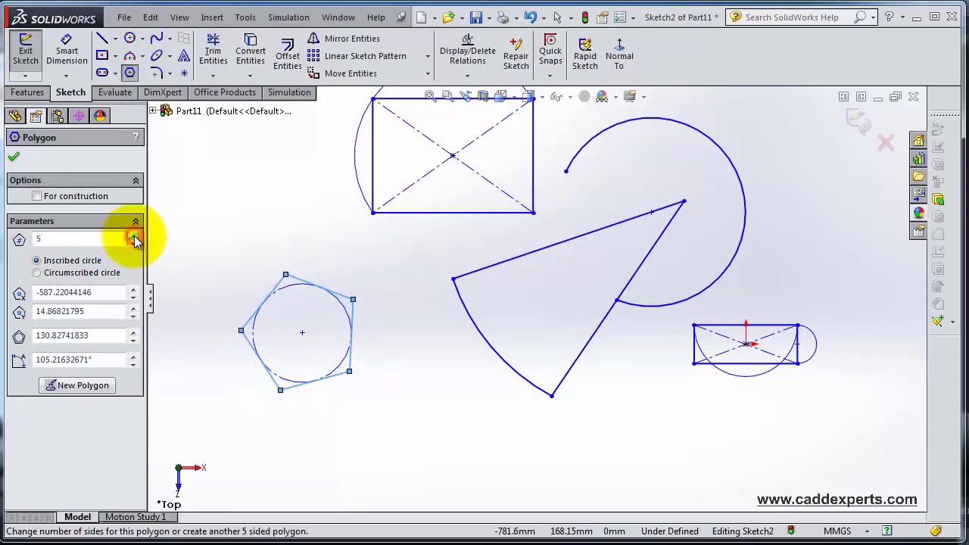
Define the pentagon by a circumscribed circle and accept the polygon
{"action": "left_click", "coordinate": [49, 274]}
{"action": "scroll", "coordinate": [346, 363], "scroll_direction": "down", "scroll_amount": 5}
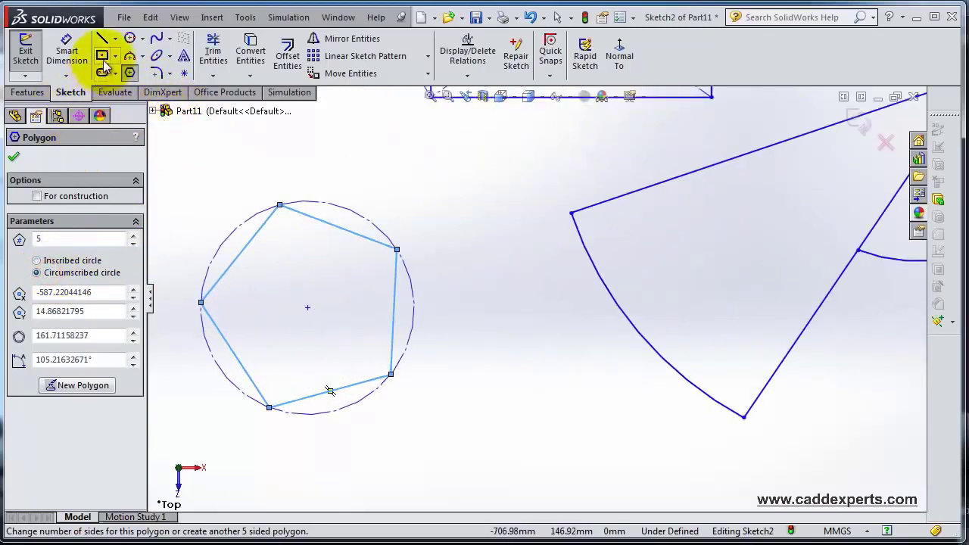
{"action": "left_click", "coordinate": [15, 159]}
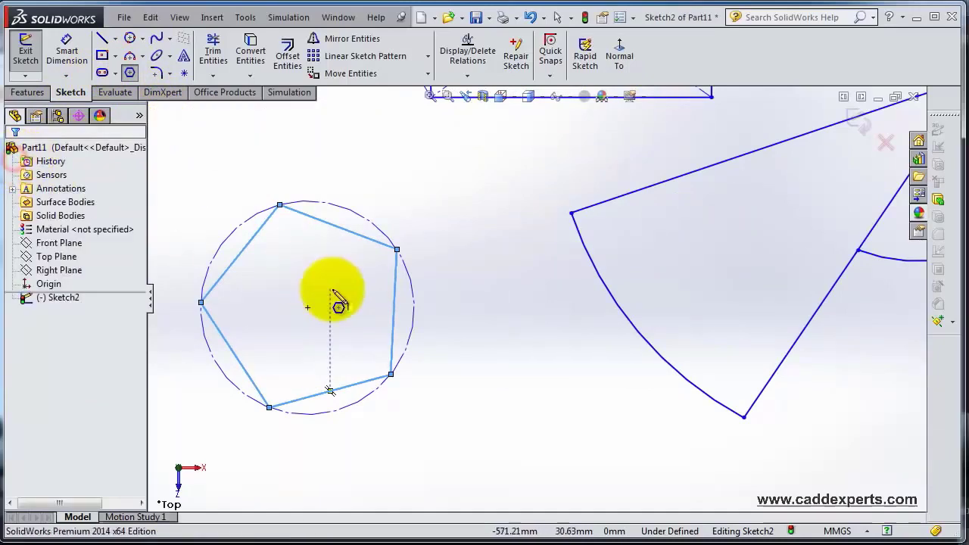
Dimension the pentagon's upper-left side to 100 mm and leave the dimension tool
{"action": "scroll", "coordinate": [354, 296], "scroll_direction": "up", "scroll_amount": 1}
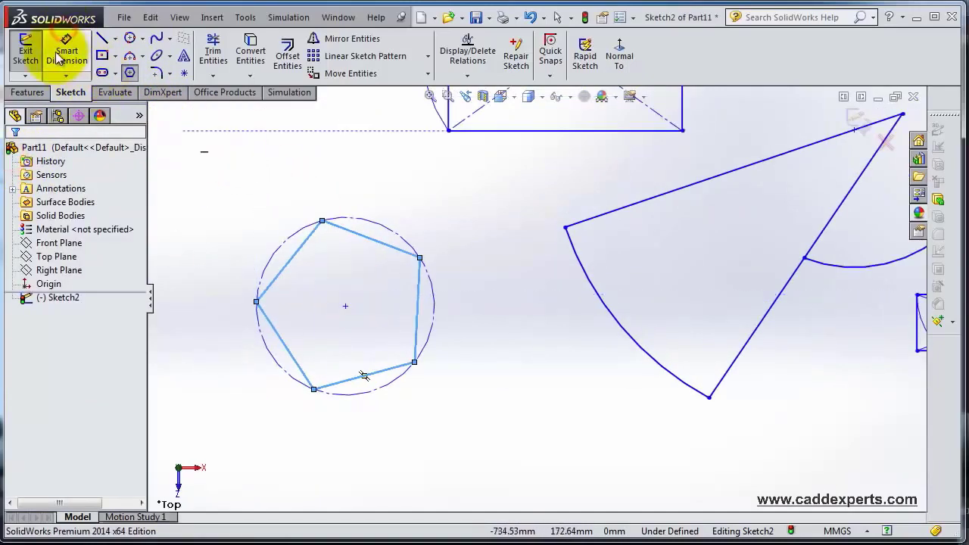
{"action": "left_click", "coordinate": [67, 50]}
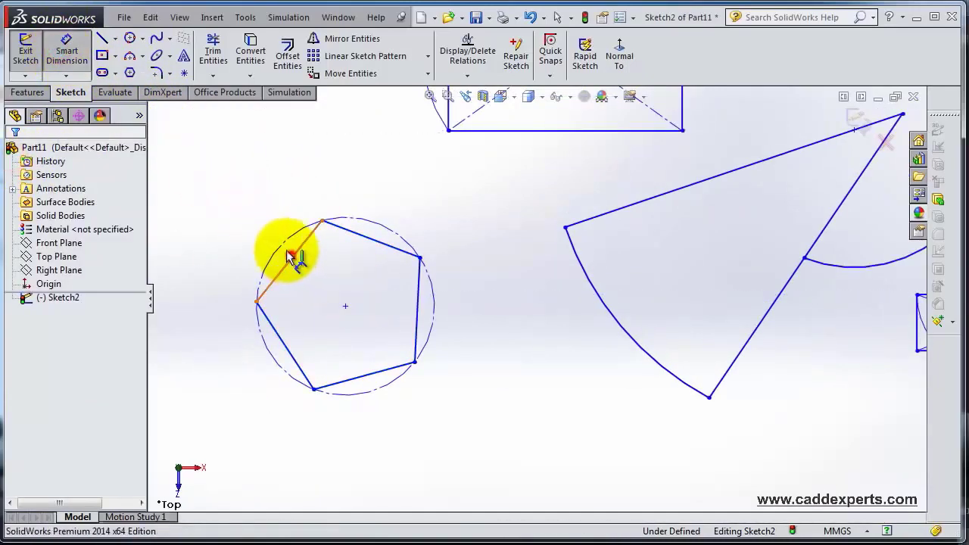
{"action": "left_click", "coordinate": [292, 259]}
{"action": "left_click", "coordinate": [274, 237]}
{"action": "type", "text": "100"}
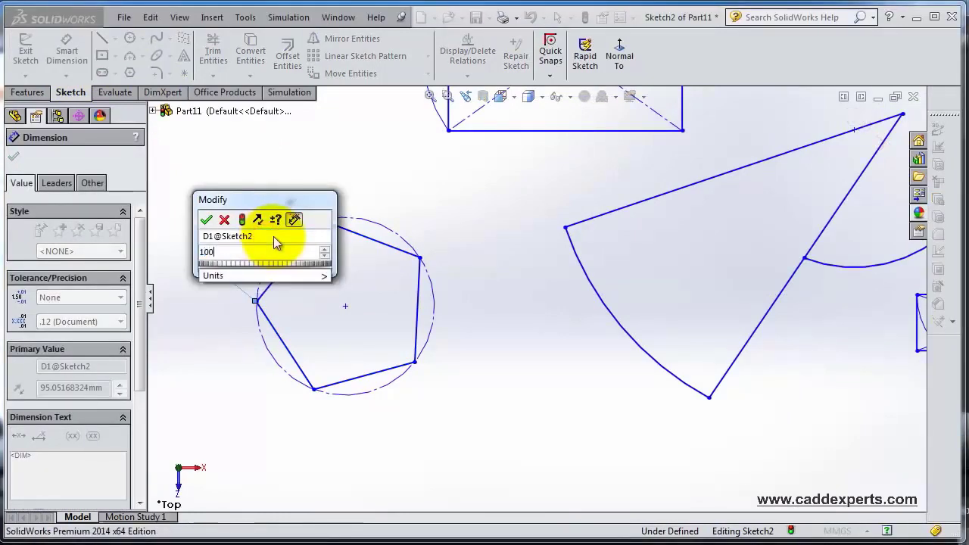
{"action": "key", "text": "Return"}
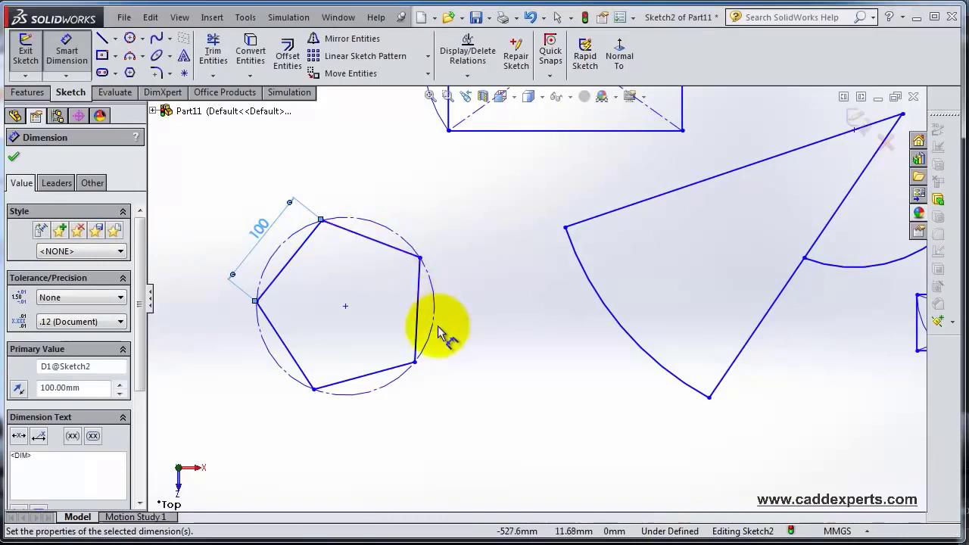
{"action": "left_click", "coordinate": [400, 373]}
{"action": "key", "text": "Escape"}
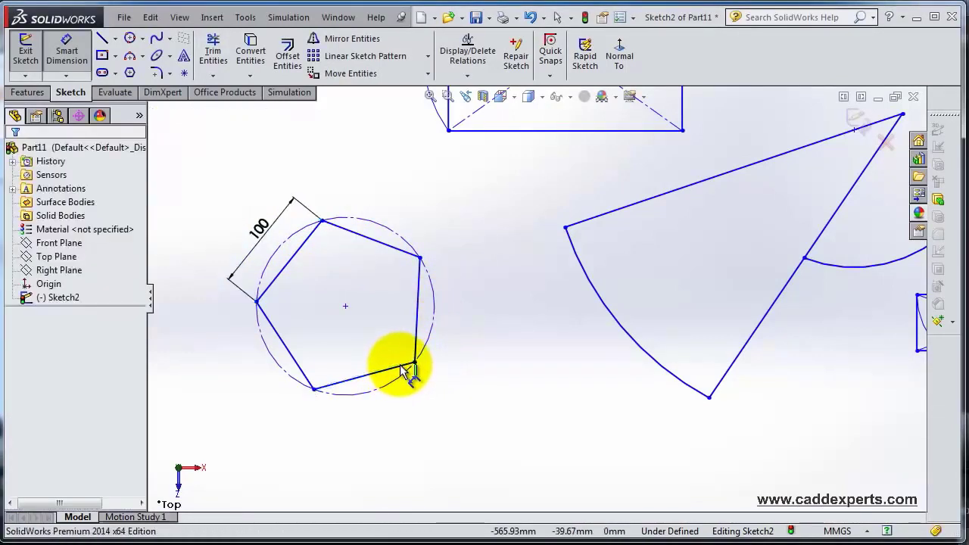
{"action": "key", "text": "Escape"}
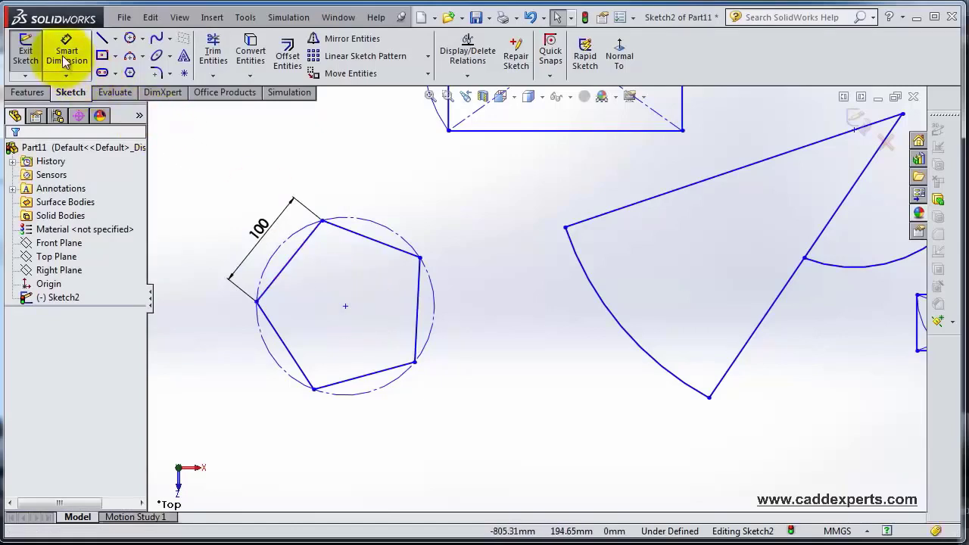
Add a horizontal relation to the pentagon's bottom side
{"action": "left_click", "coordinate": [409, 369]}
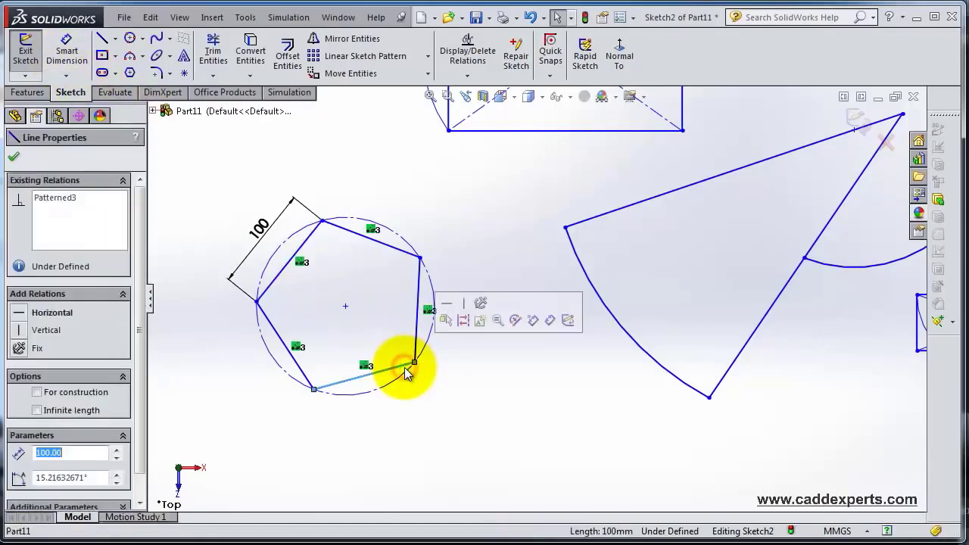
{"action": "left_click", "coordinate": [446, 304]}
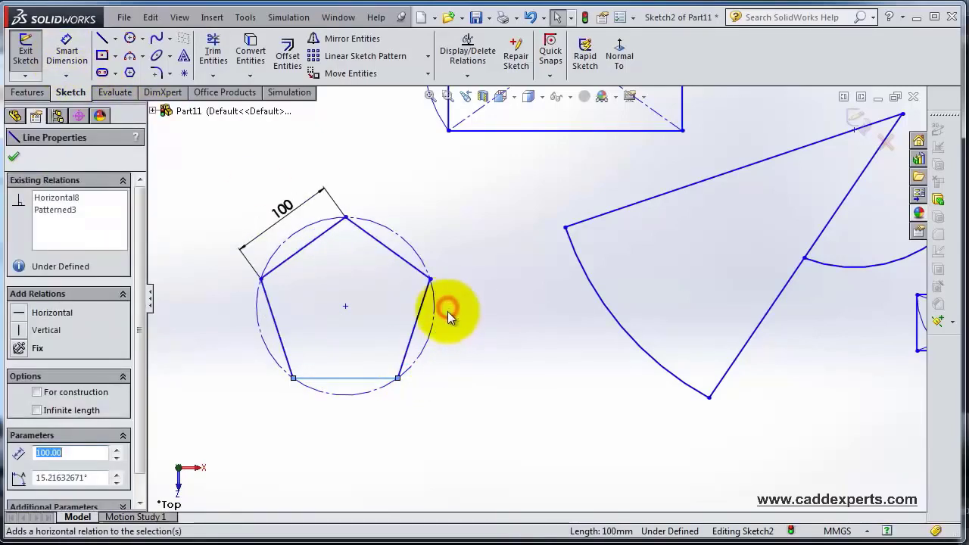
{"action": "left_click", "coordinate": [455, 373]}
Add a coincident relation between the pentagon's centre point and the sketch origin
{"action": "scroll", "coordinate": [409, 336], "scroll_direction": "up", "scroll_amount": 3}
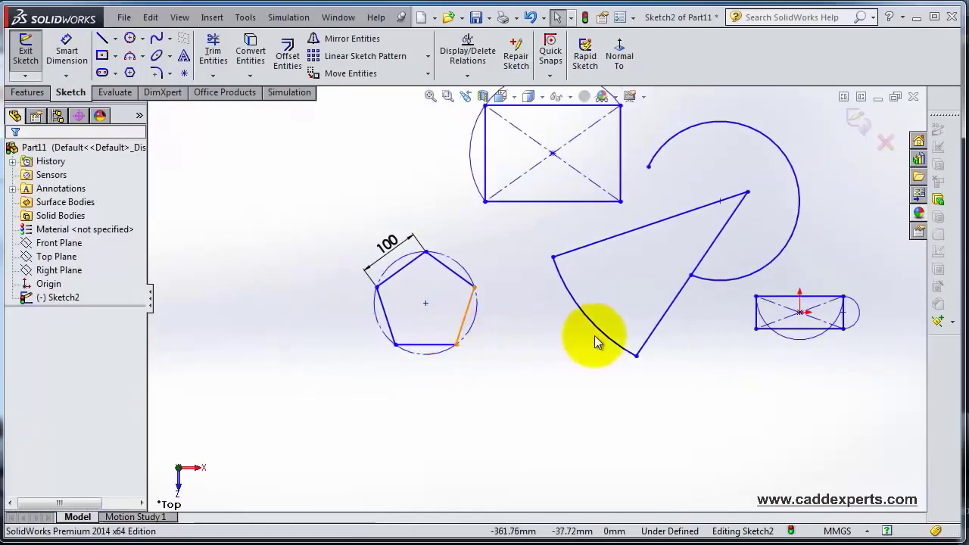
{"action": "scroll", "coordinate": [606, 337], "scroll_direction": "down", "scroll_amount": 1}
{"action": "left_click", "coordinate": [384, 298]}
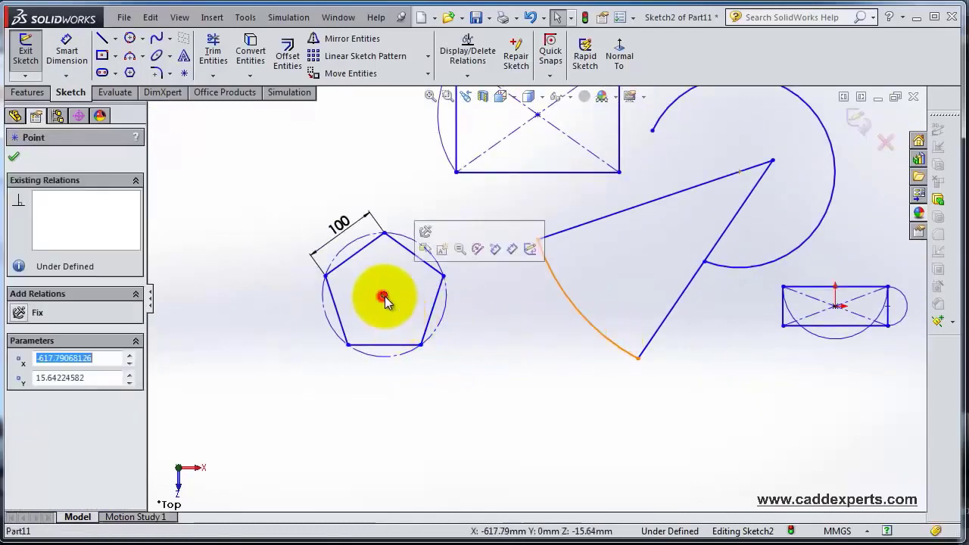
{"action": "left_click", "coordinate": [835, 306], "text": "ctrl"}
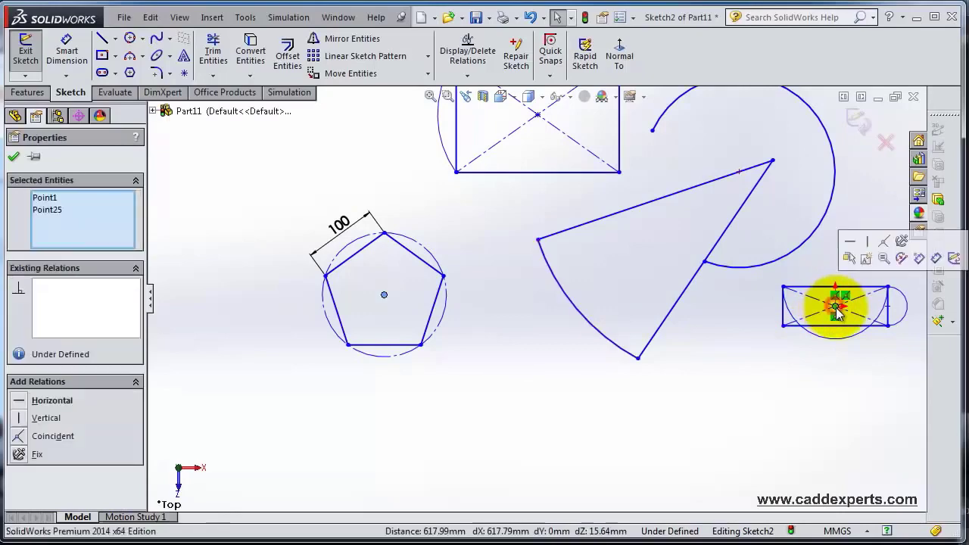
{"action": "left_click", "coordinate": [889, 238]}
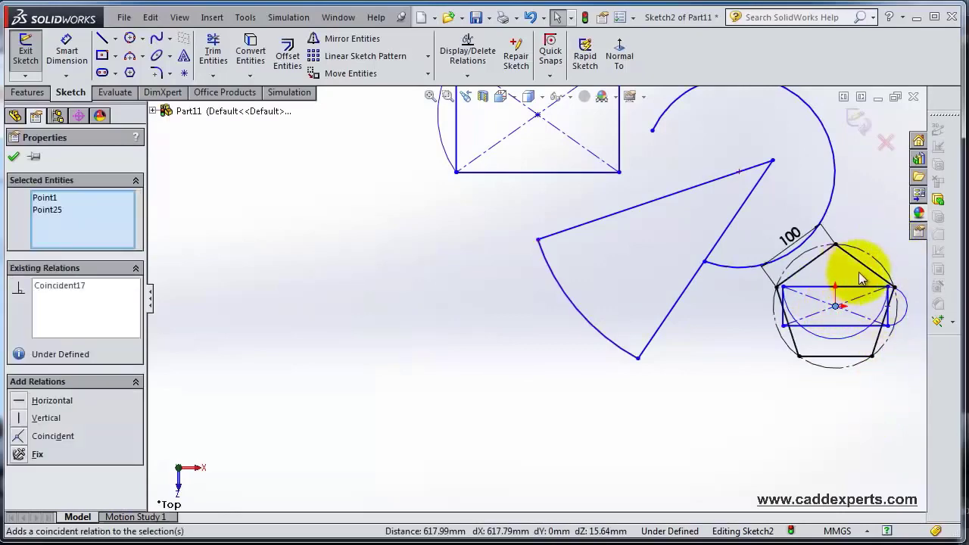
{"action": "scroll", "coordinate": [878, 287], "scroll_direction": "down", "scroll_amount": 4}
{"action": "scroll", "coordinate": [885, 432], "scroll_direction": "down", "scroll_amount": 1}
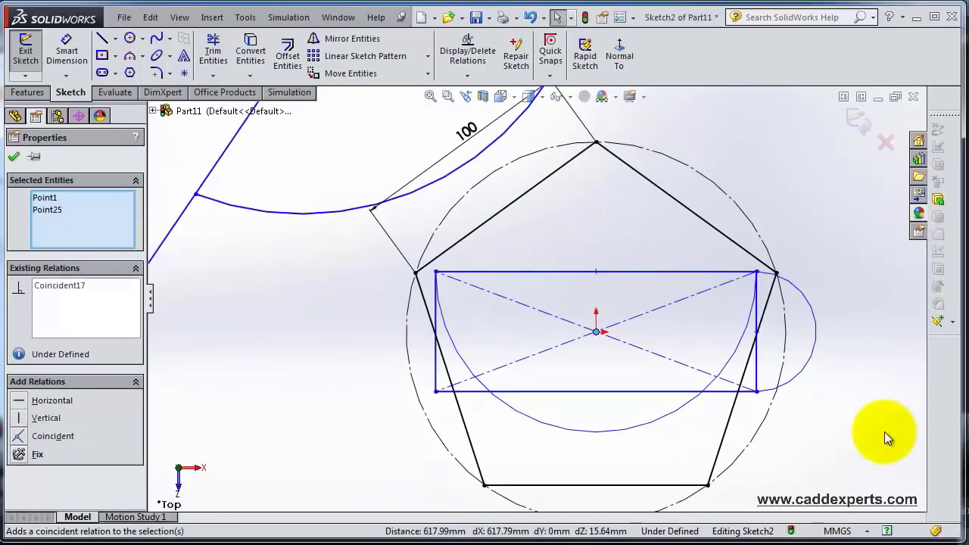
{"action": "scroll", "coordinate": [886, 432], "scroll_direction": "up", "scroll_amount": 1}
{"action": "scroll", "coordinate": [885, 418], "scroll_direction": "up", "scroll_amount": 1}
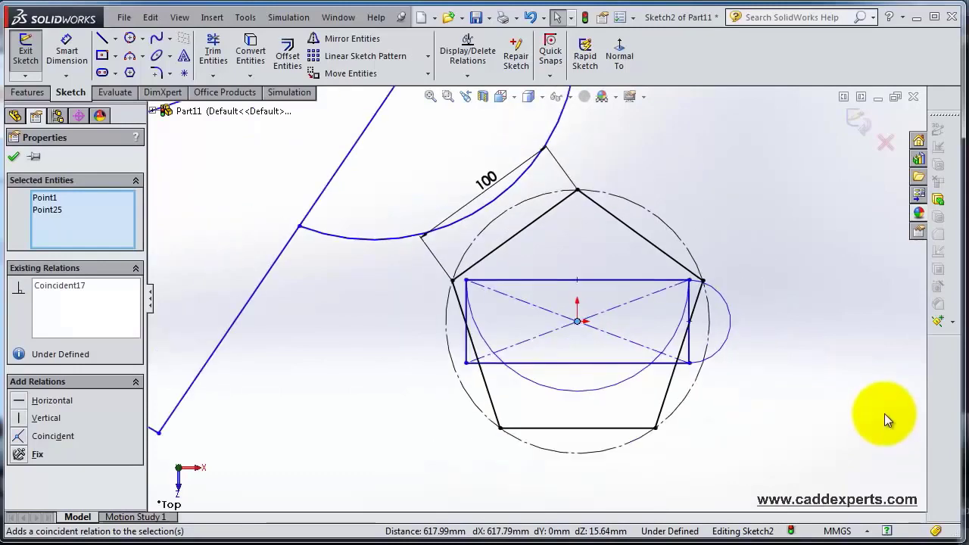
{"action": "scroll", "coordinate": [808, 384], "scroll_direction": "up", "scroll_amount": 1}
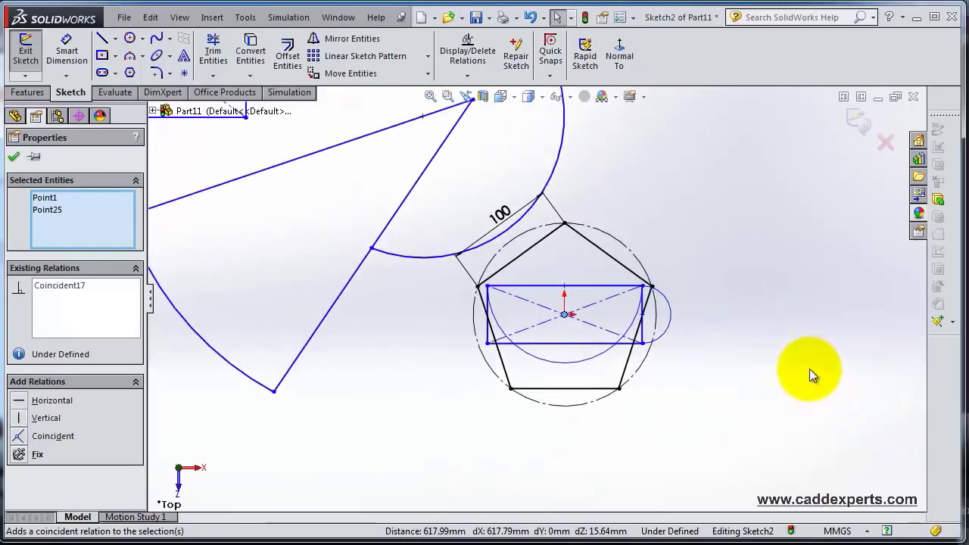
{"action": "scroll", "coordinate": [429, 316], "scroll_direction": "down", "scroll_amount": 1}
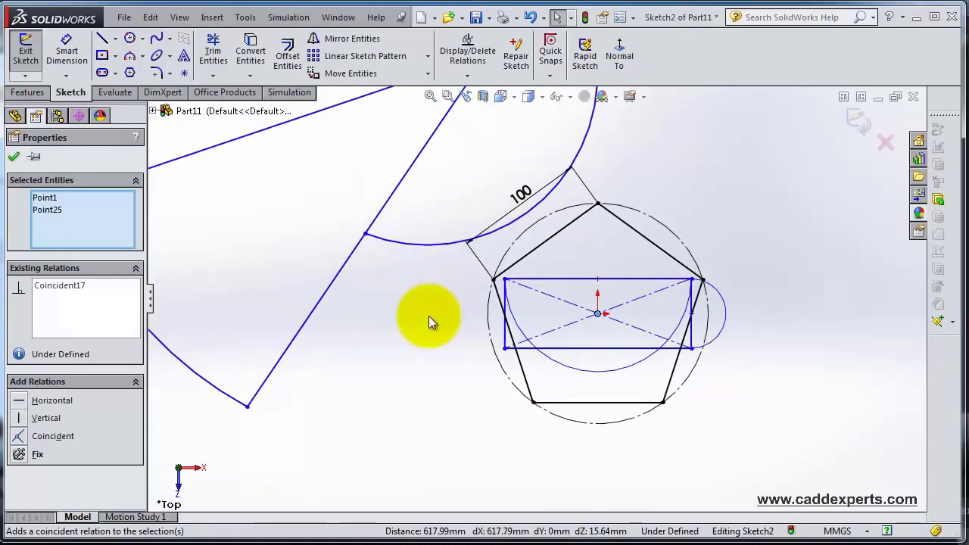